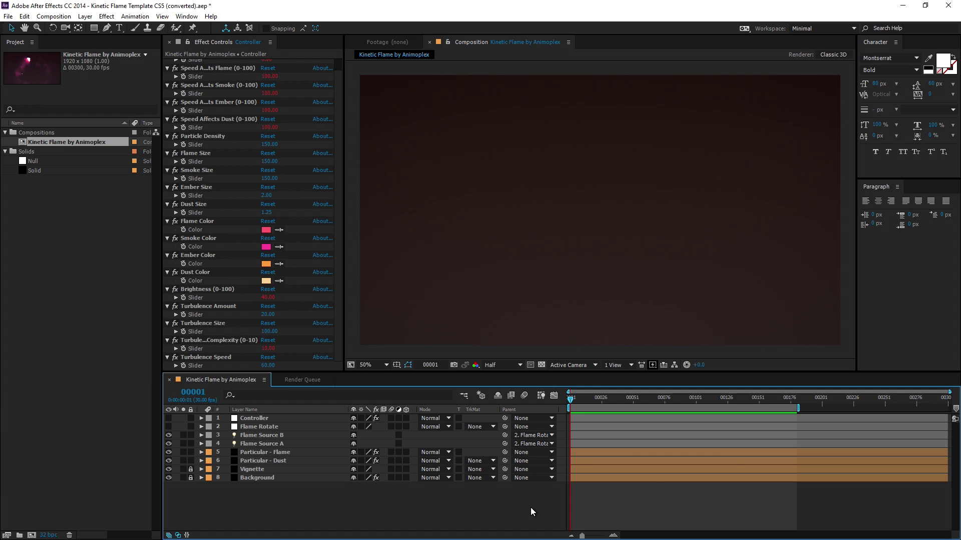
# - Open Kinetic Flame Template CS5.aep from the template's After Effects folder
pyautogui.press('space')
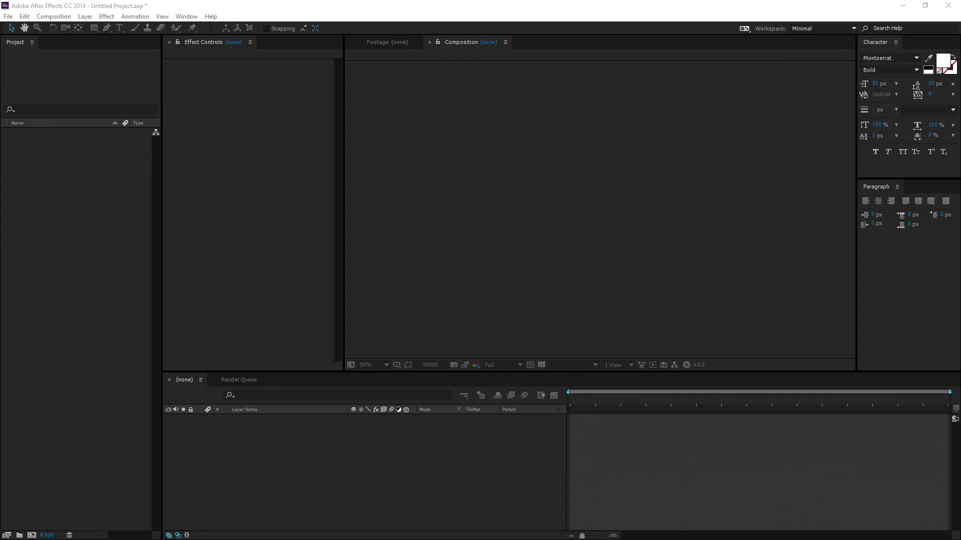
pyautogui.moveTo(960, 135); pyautogui.dragTo(544, 98)
pyautogui.doubleClick(440, 149)
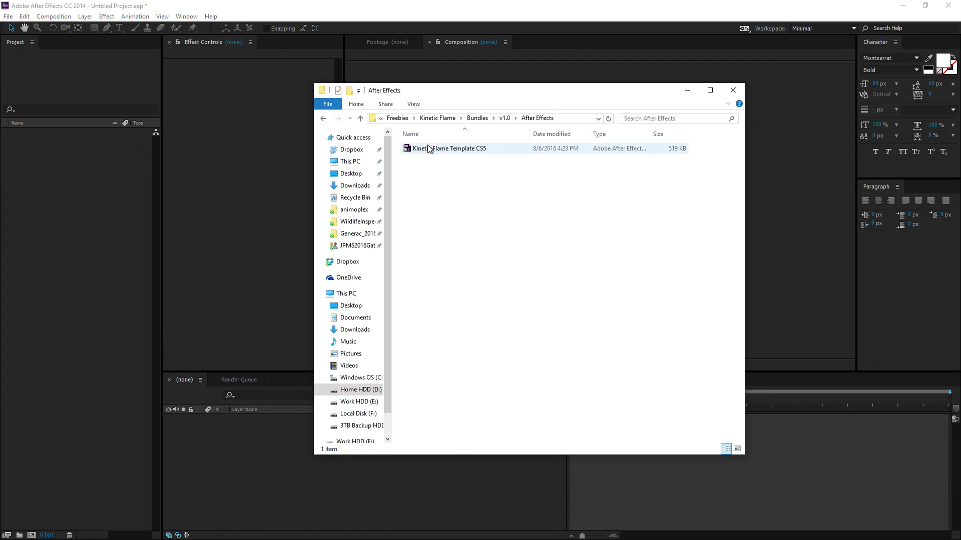
pyautogui.doubleClick(429, 150)
# - Confirm the older-project conversion, maximize the window and inspect the Null and Solid items
pyautogui.click(579, 284)
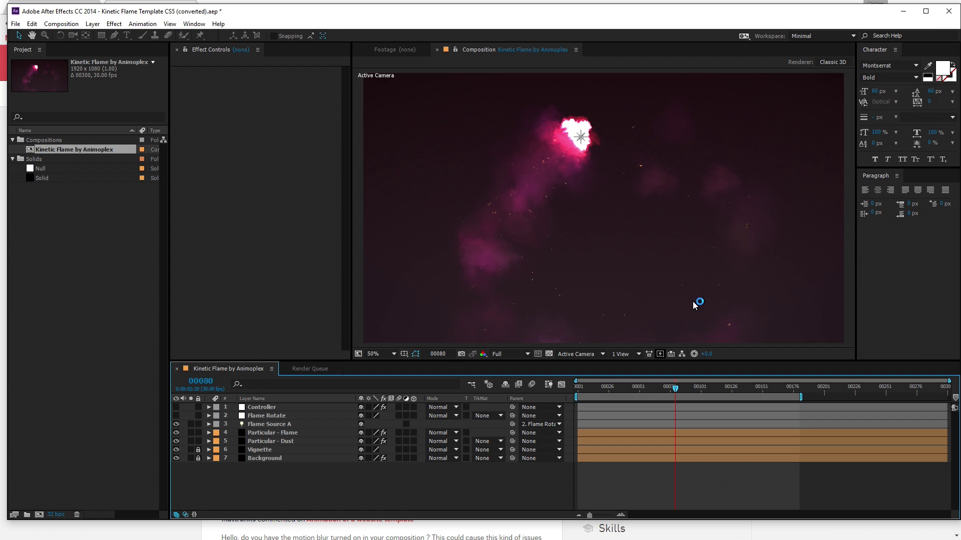
pyautogui.click(925, 11)
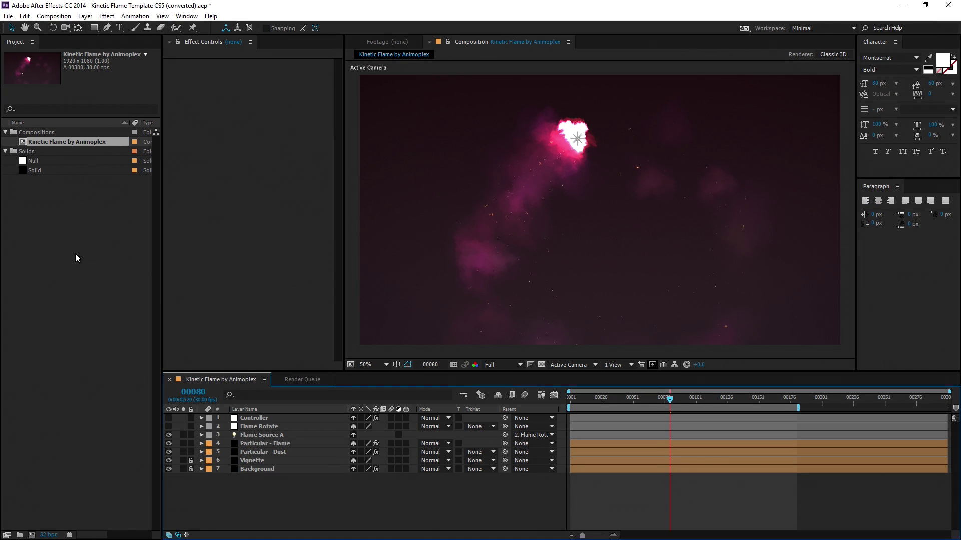
pyautogui.click(53, 142)
pyautogui.click(32, 161)
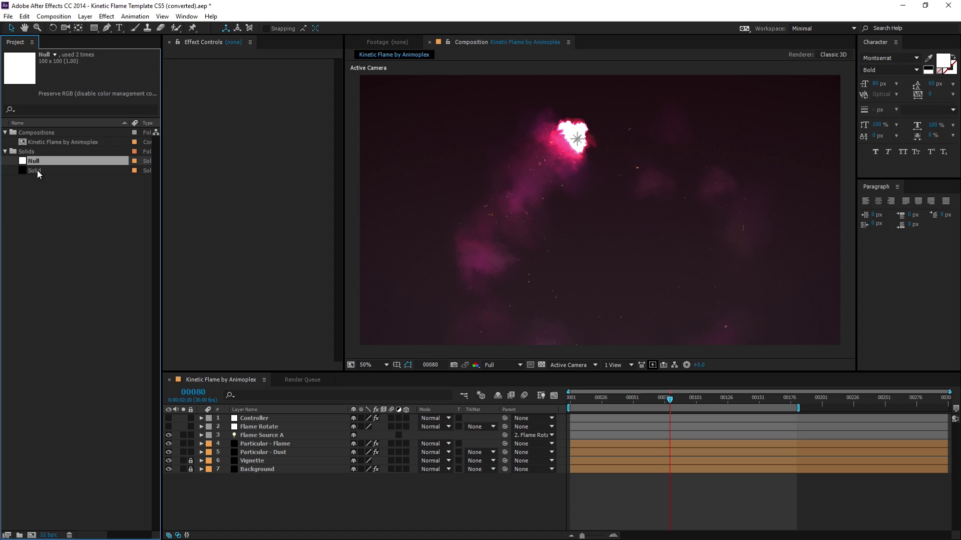
pyautogui.click(37, 171)
pyautogui.click(54, 193)
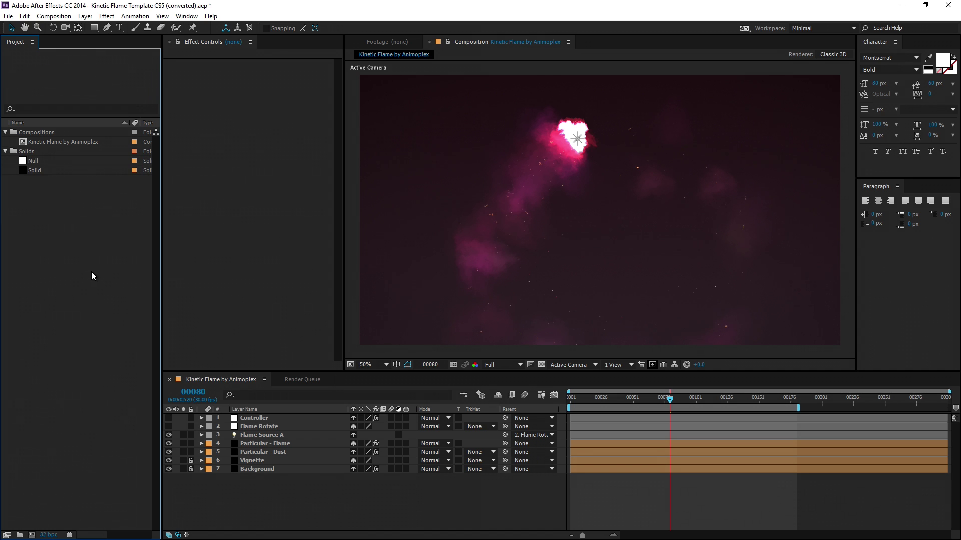
# - Select the Controller layer to view all its slider and colour effects, then deselect it
pyautogui.click(261, 419)
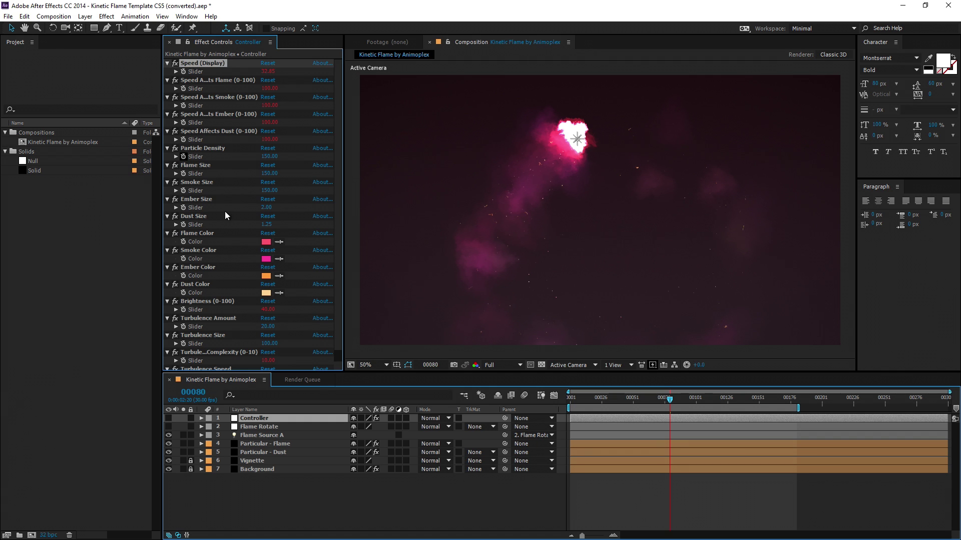
pyautogui.scroll(-1, 211, 233)
pyautogui.hotkey('ctrl', 'a')
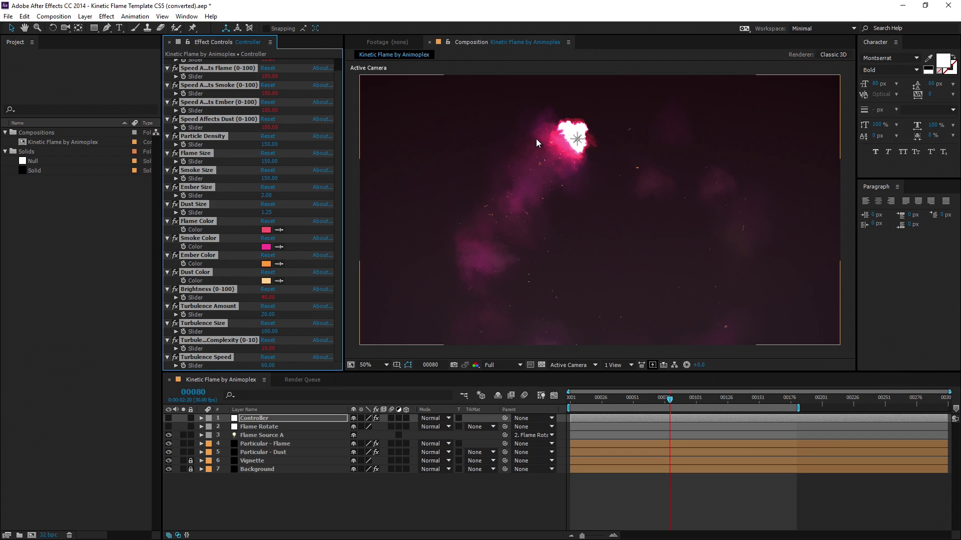
pyautogui.click(293, 500)
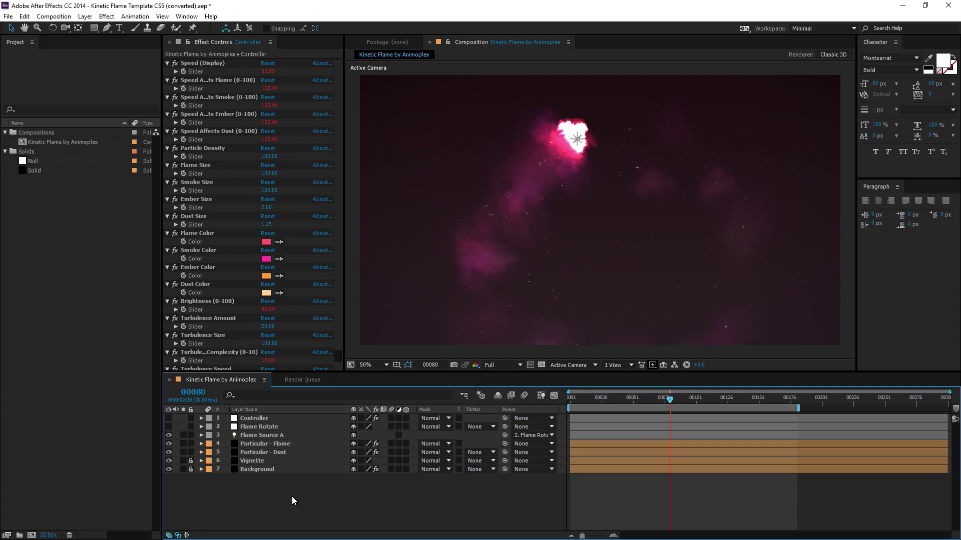
pyautogui.click(263, 436)
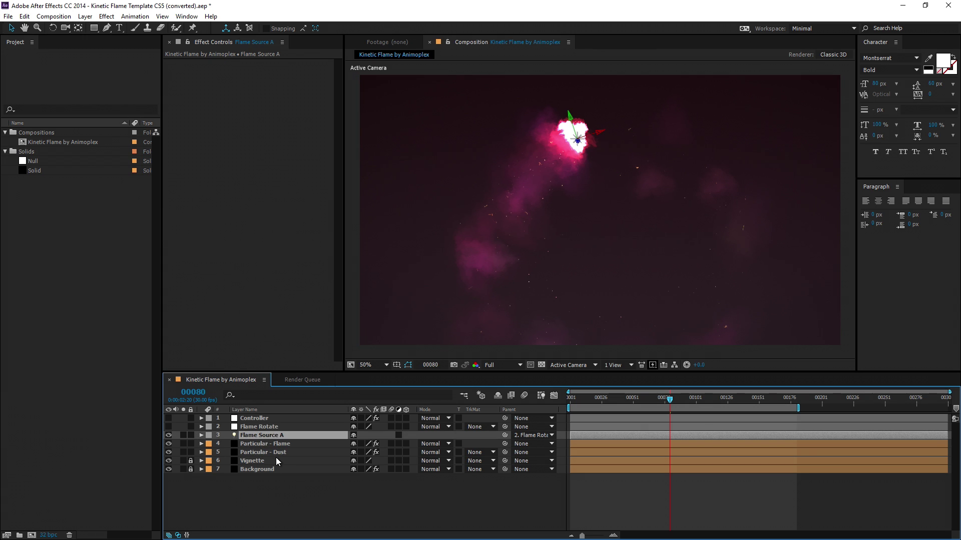
pyautogui.press('Return')
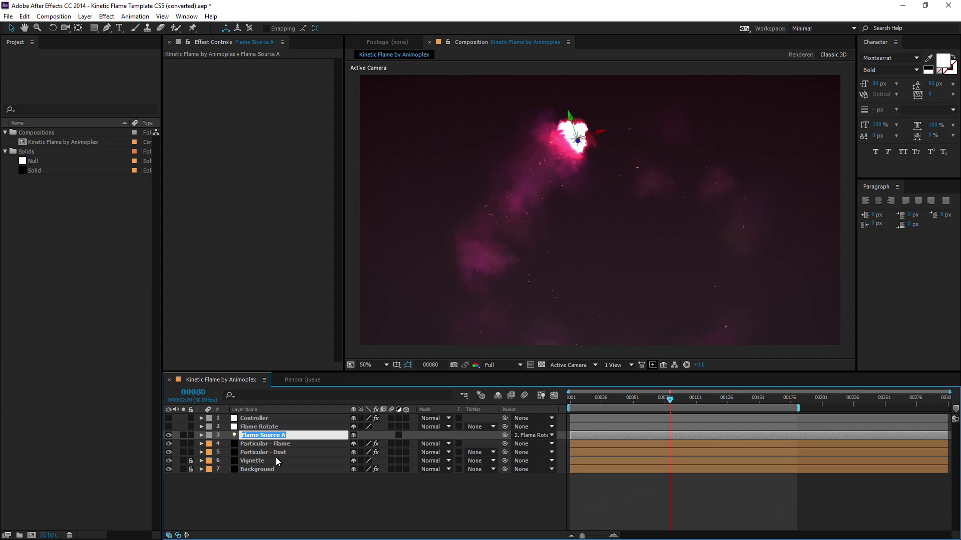
pyautogui.write('Null')
pyautogui.press('Return')
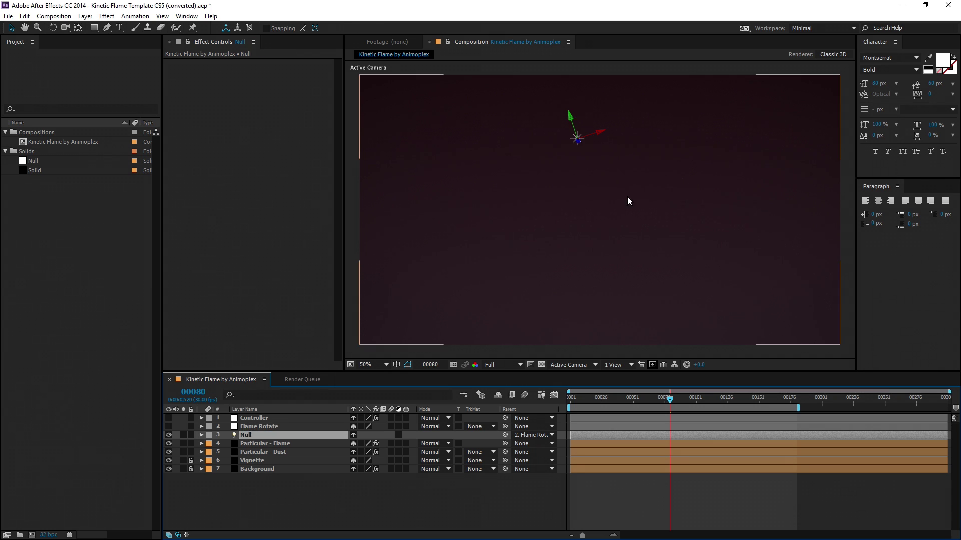
pyautogui.click(332, 490)
pyautogui.click(254, 433)
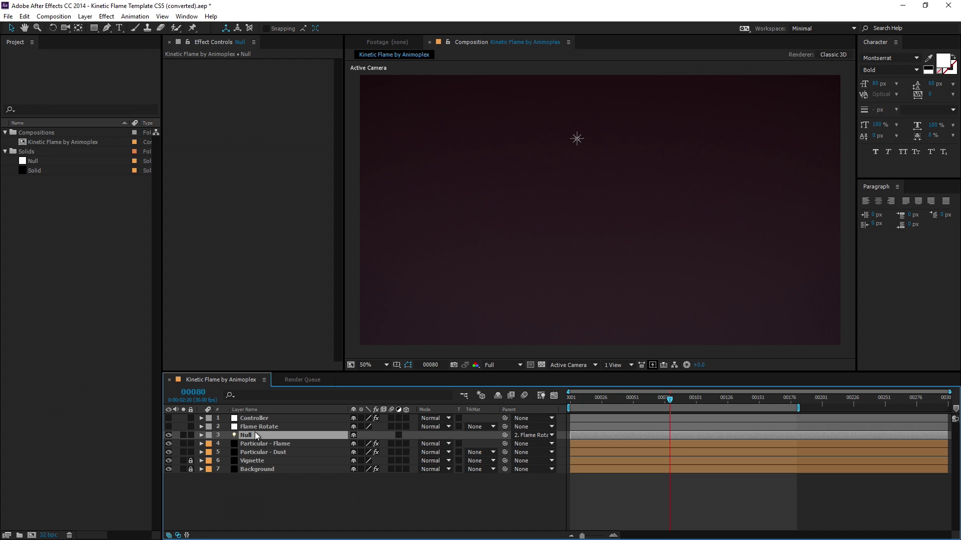
pyautogui.click(283, 497)
pyautogui.click(268, 421)
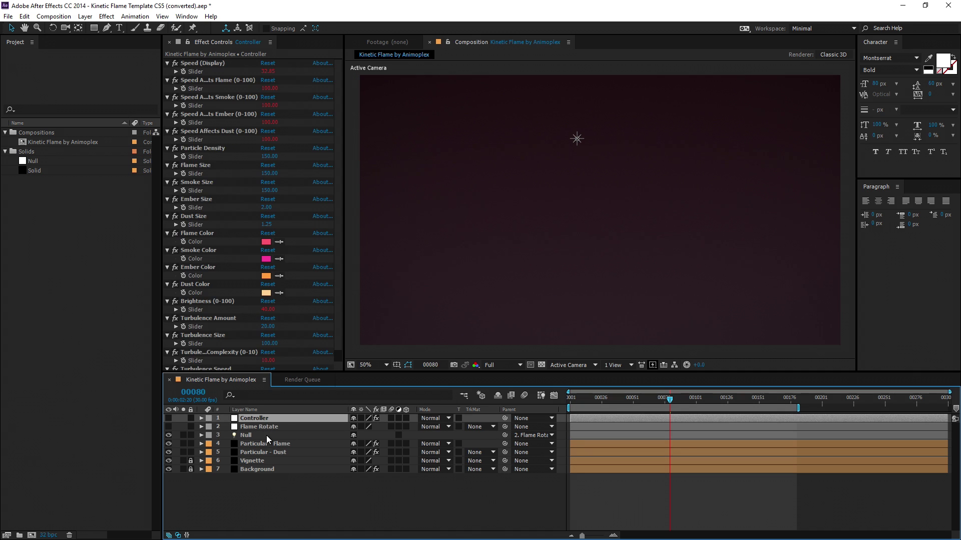
pyautogui.hotkey('ctrl', 'z')
pyautogui.click(266, 436)
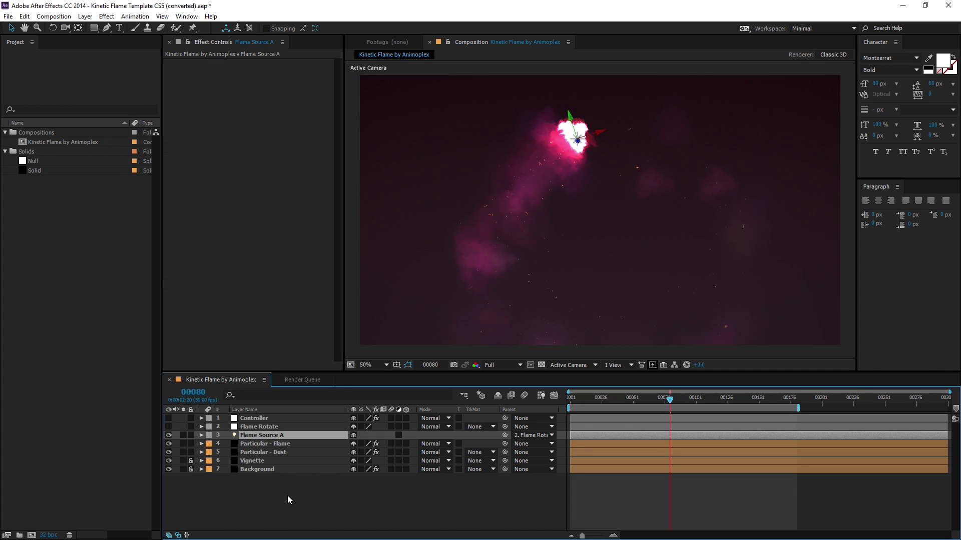
pyautogui.click(288, 497)
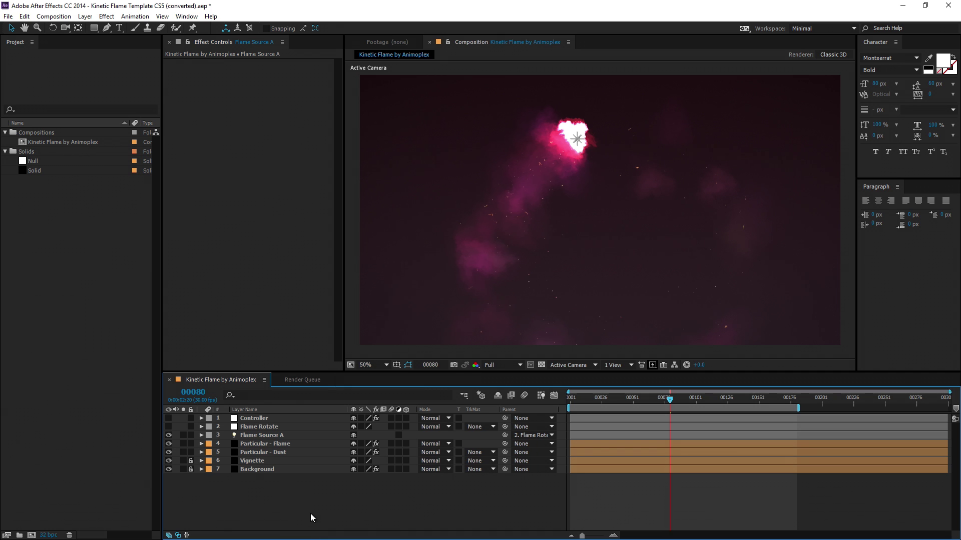
# - Select the Particular - Dust and Particular - Flame layers, then deselect them
pyautogui.click(276, 453)
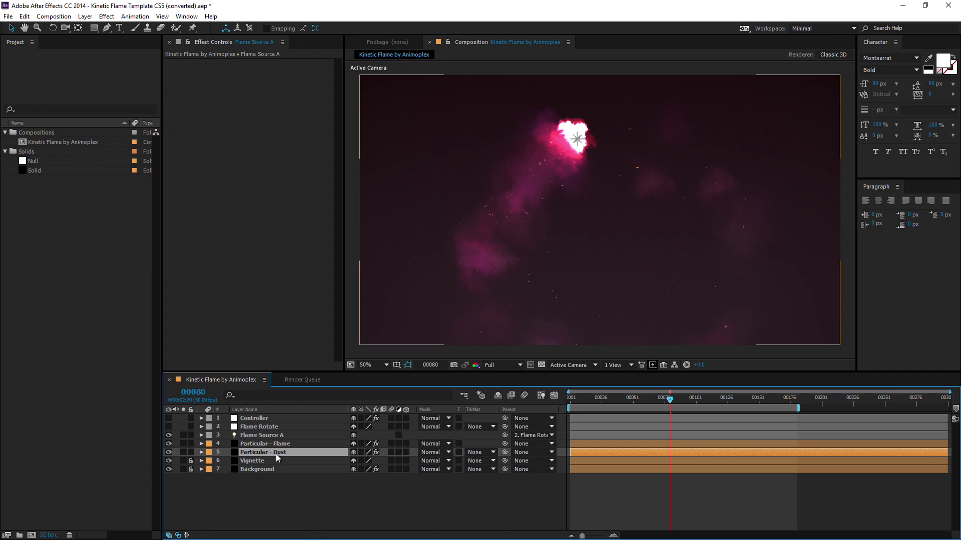
pyautogui.keyDown('ctrl'); pyautogui.click(283, 445); pyautogui.keyUp('ctrl')
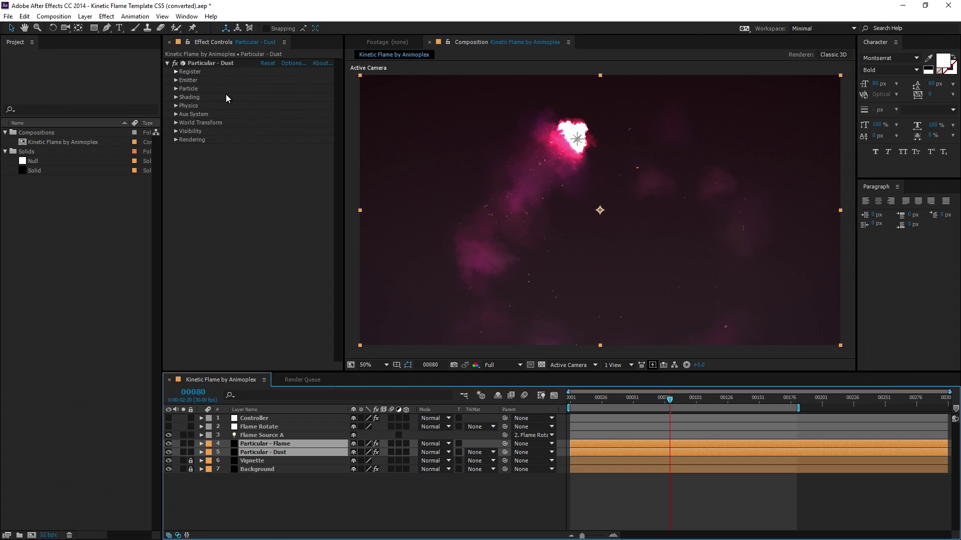
pyautogui.click(255, 497)
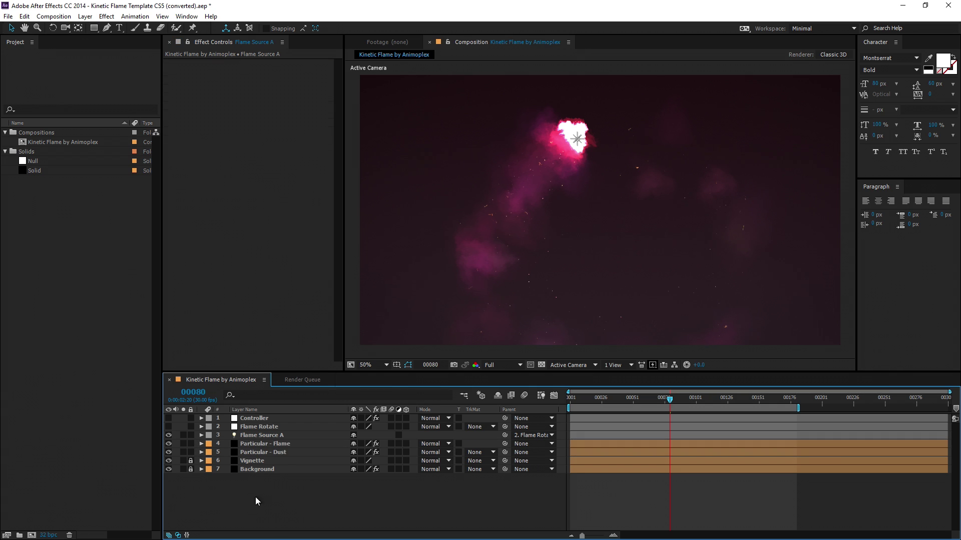
# - Duplicate the Flame Source A layer and rename the copy Flame Source B
pyautogui.click(269, 436)
pyautogui.hotkey('ctrl', 'd')
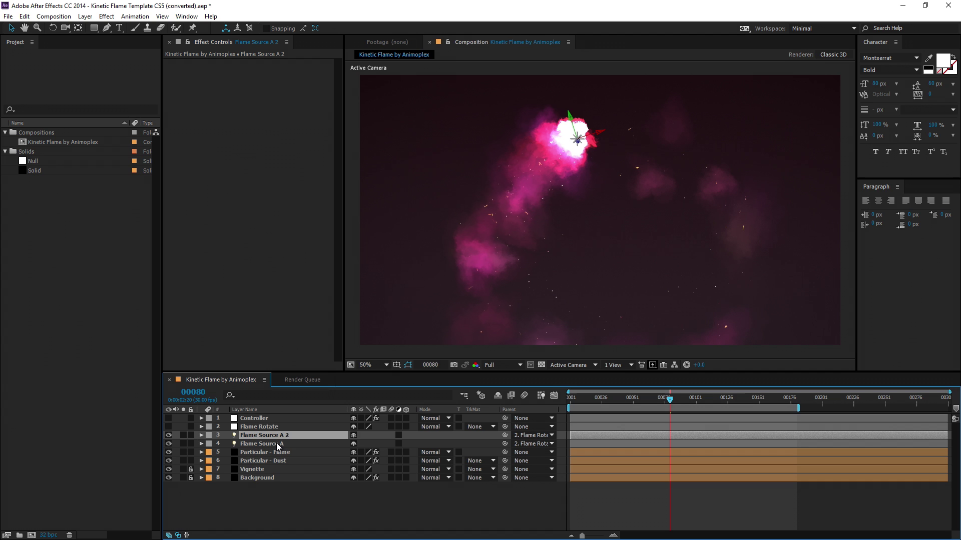
pyautogui.press('Return')
pyautogui.moveTo(280, 435); pyautogui.dragTo(329, 440)
pyautogui.write('B')
pyautogui.press('Return')
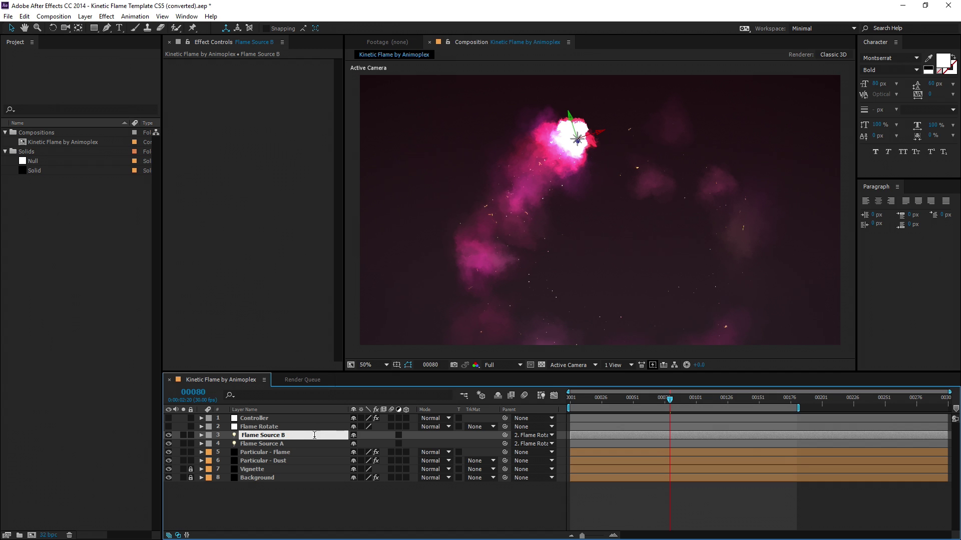
# - Set Flame Source B's Y position to 250
pyautogui.press('p')
pyautogui.click(373, 444)
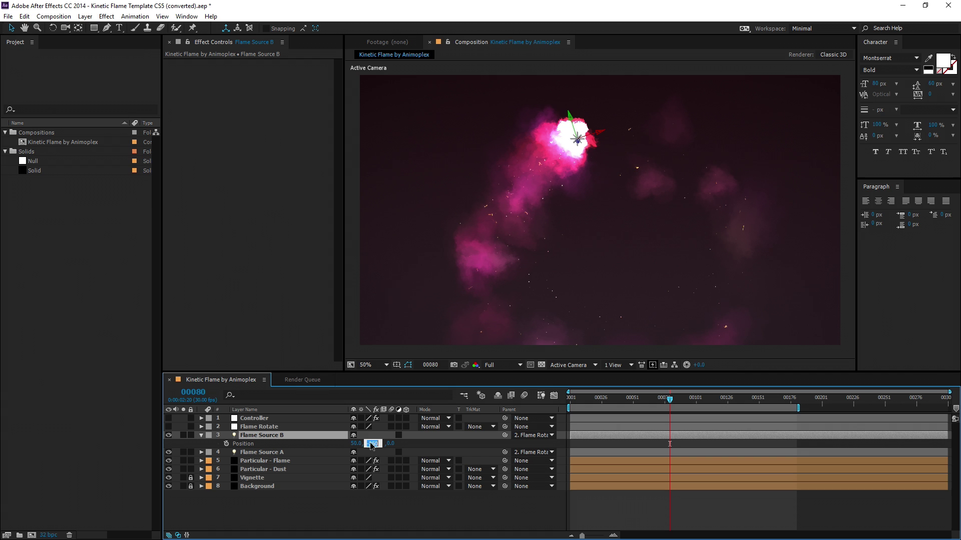
pyautogui.write('250')
pyautogui.press('Return')
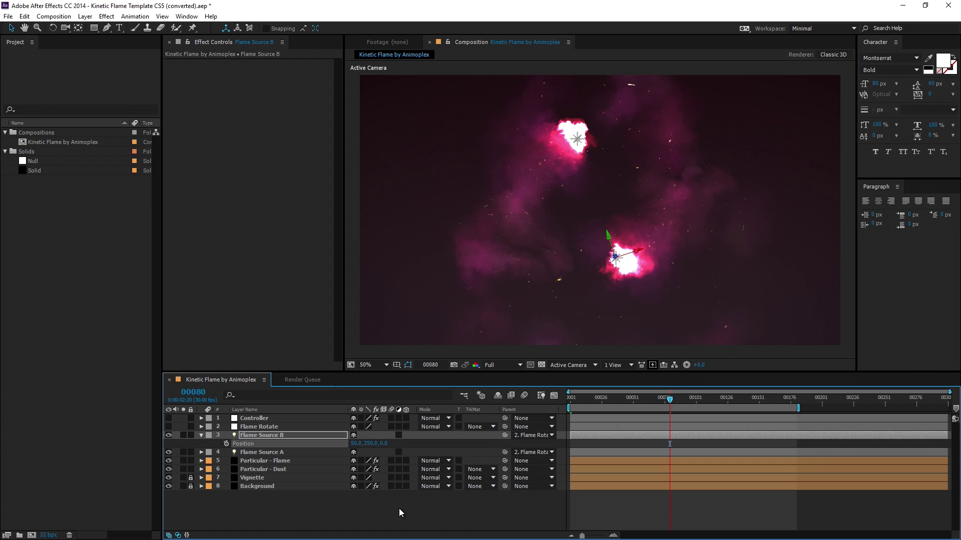
pyautogui.click(398, 508)
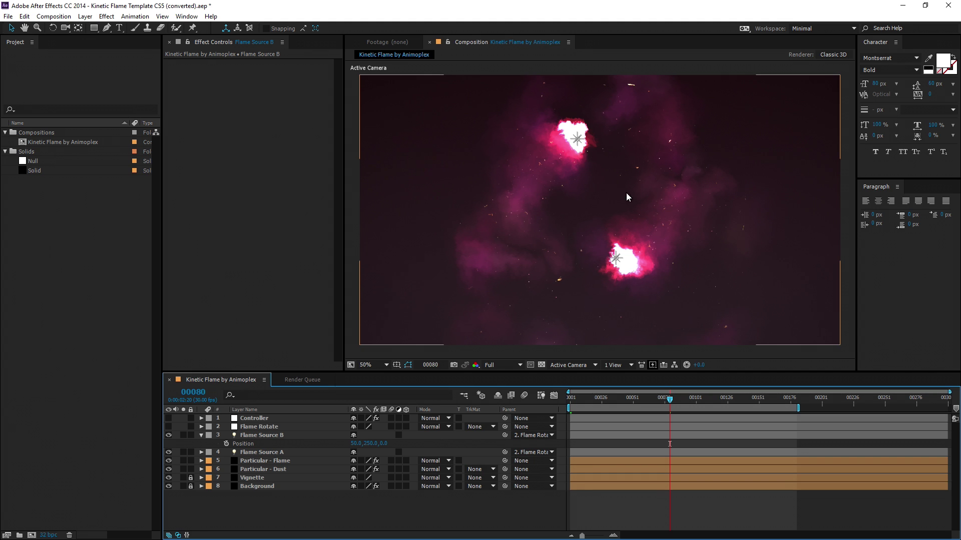
# - Zero the Flame, Smoke, Ember and Dust Speed Affects sliders, then revert to the single original flame
pyautogui.press('KP_1')
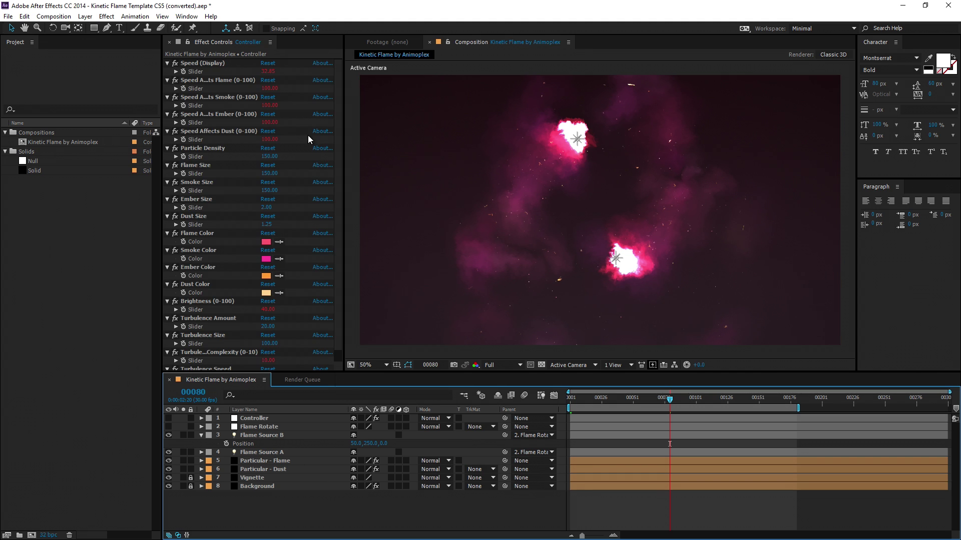
pyautogui.click(270, 88)
pyautogui.write('0')
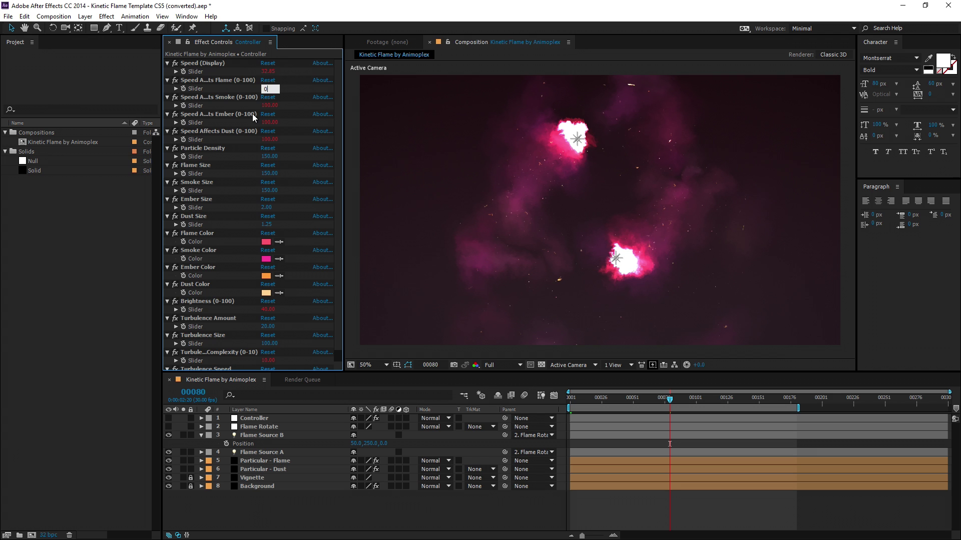
pyautogui.press('Tab')
pyautogui.write('0')
pyautogui.press('Tab')
pyautogui.write('0')
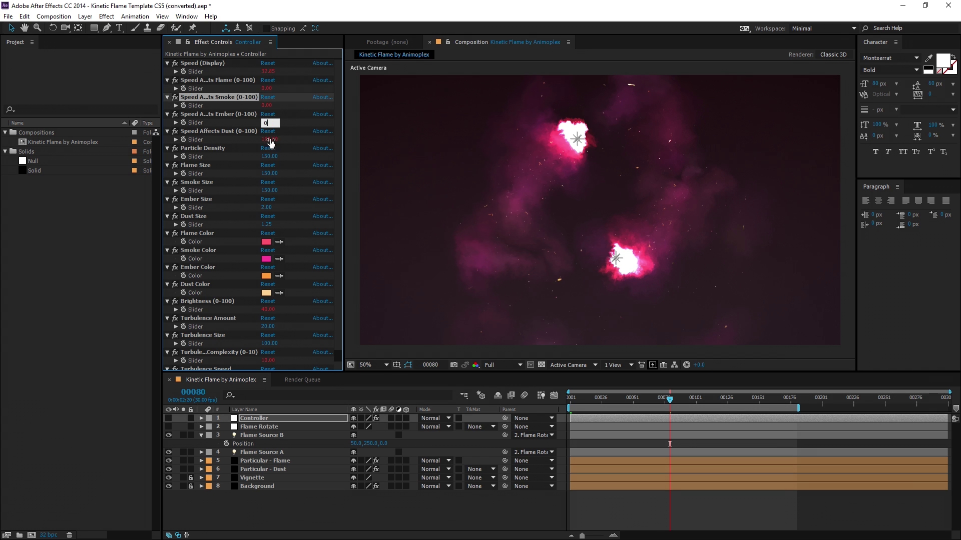
pyautogui.press('Tab')
pyautogui.write('0')
pyautogui.click(301, 516)
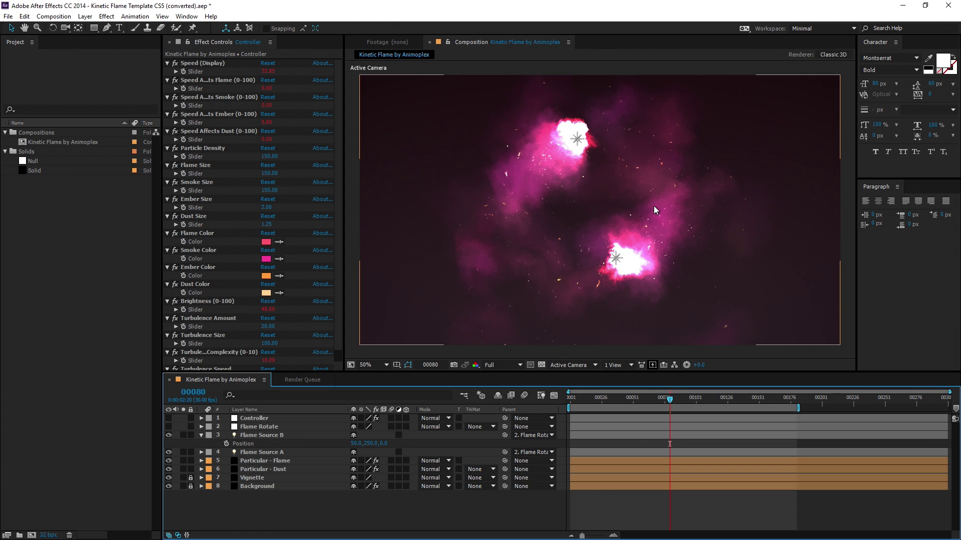
pyautogui.press('Delete')
# - Inspect the Controller's Speed (Display) effect and the Flame Source A layer
pyautogui.click(264, 418)
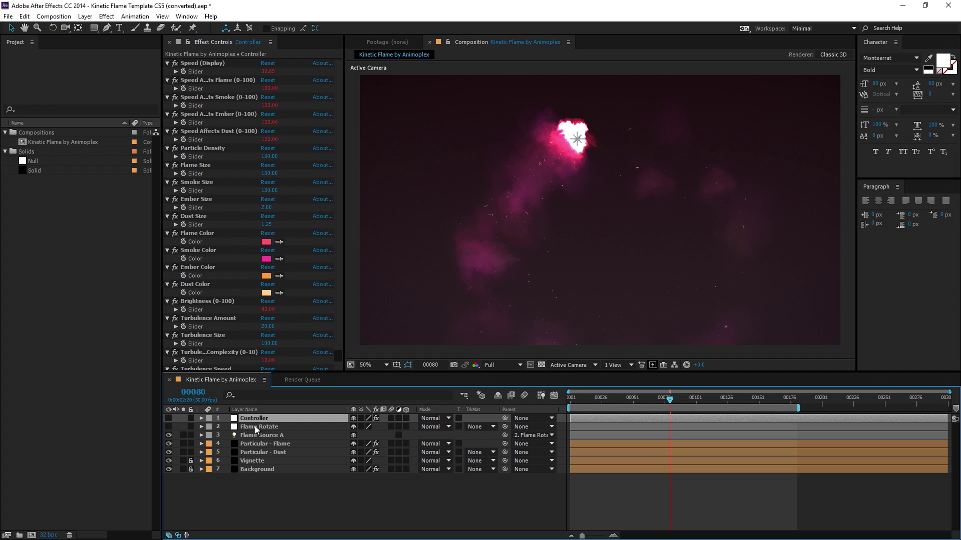
pyautogui.click(209, 63)
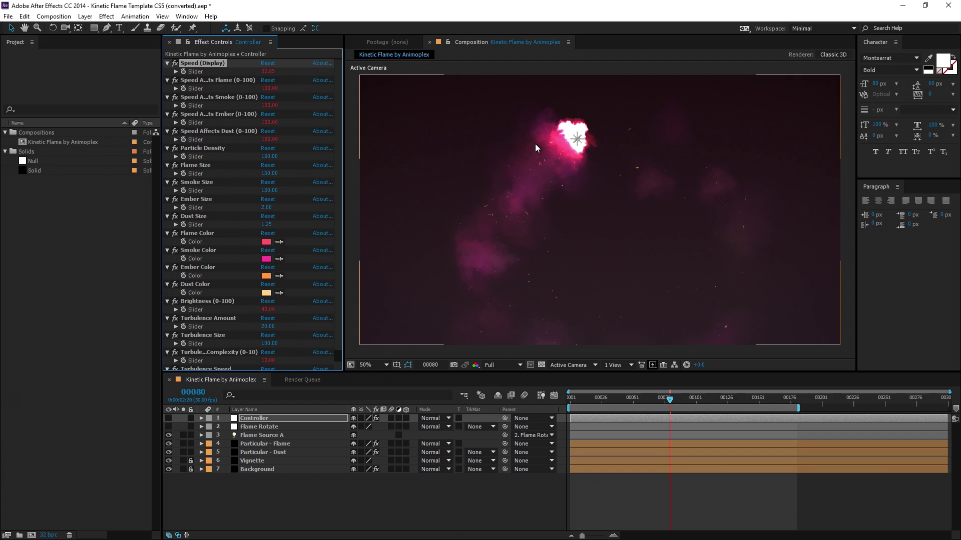
pyautogui.click(284, 434)
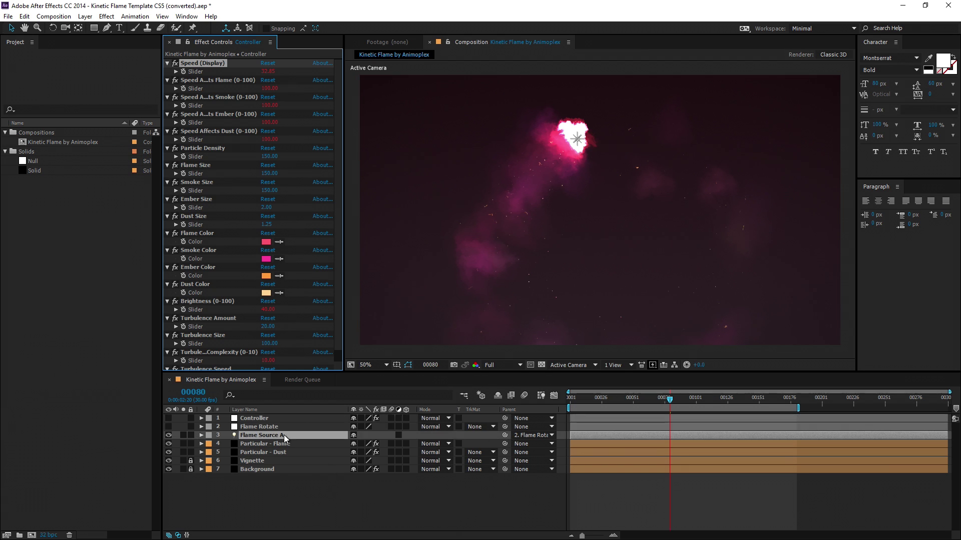
pyautogui.click(274, 418)
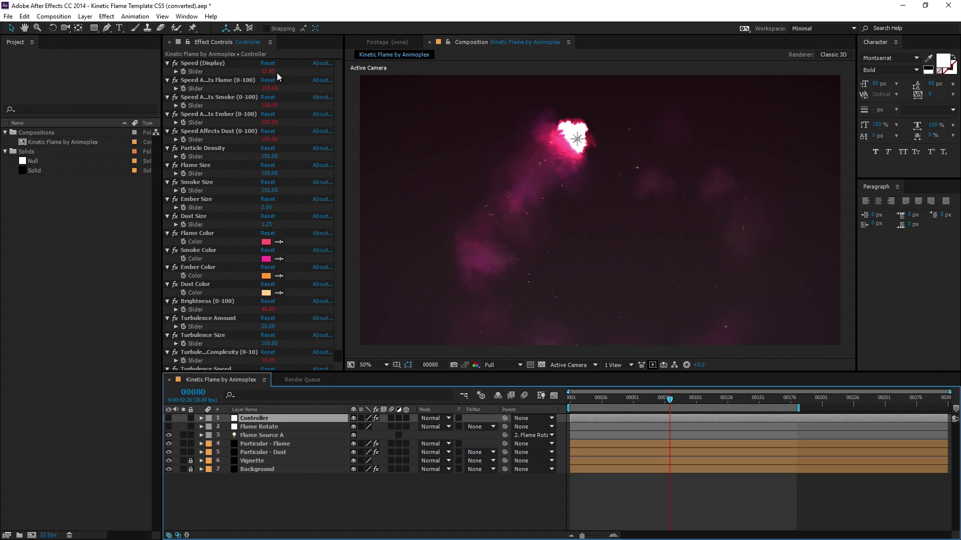
pyautogui.press('F2')
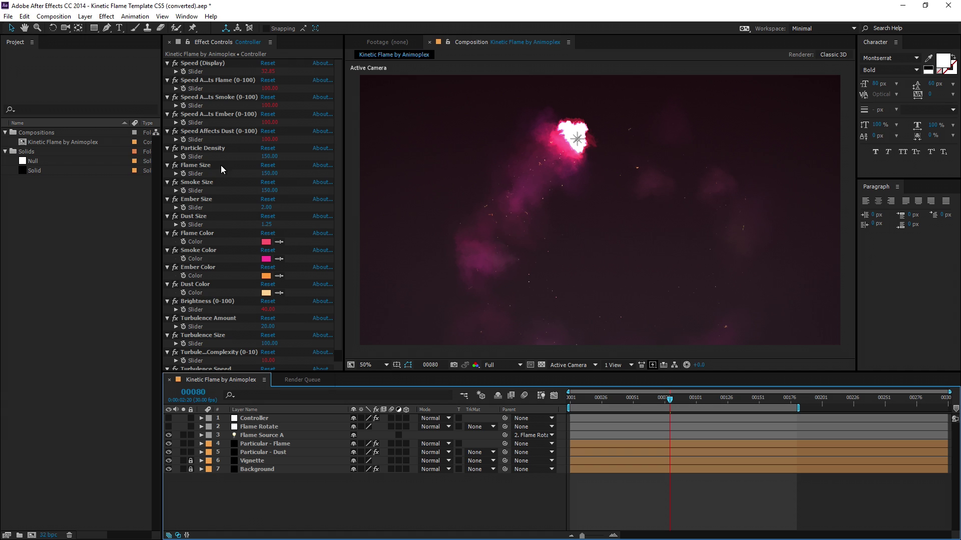
# - Select the four Speed Affects effects and enter 50 for all of them together
pyautogui.click(218, 78)
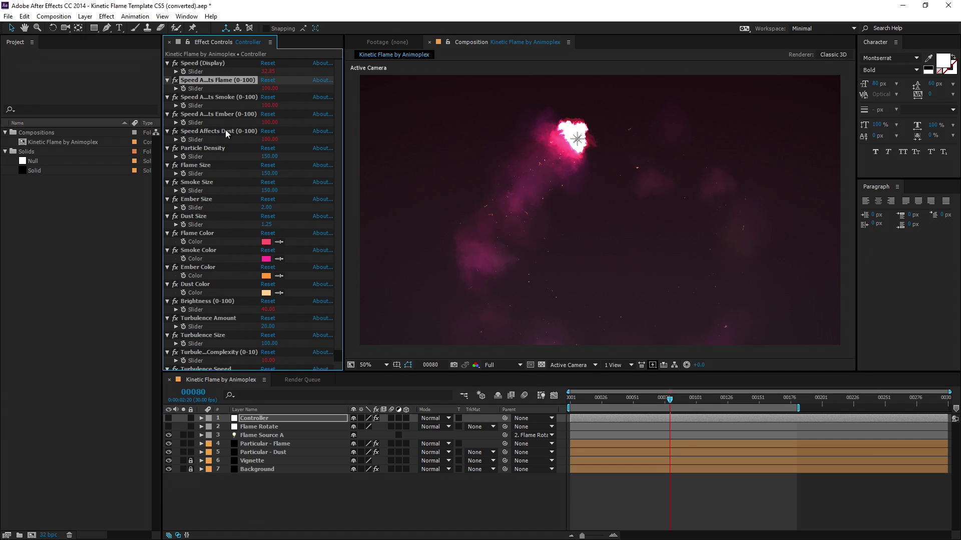
pyautogui.keyDown('shift'); pyautogui.click(225, 132); pyautogui.keyUp('shift')
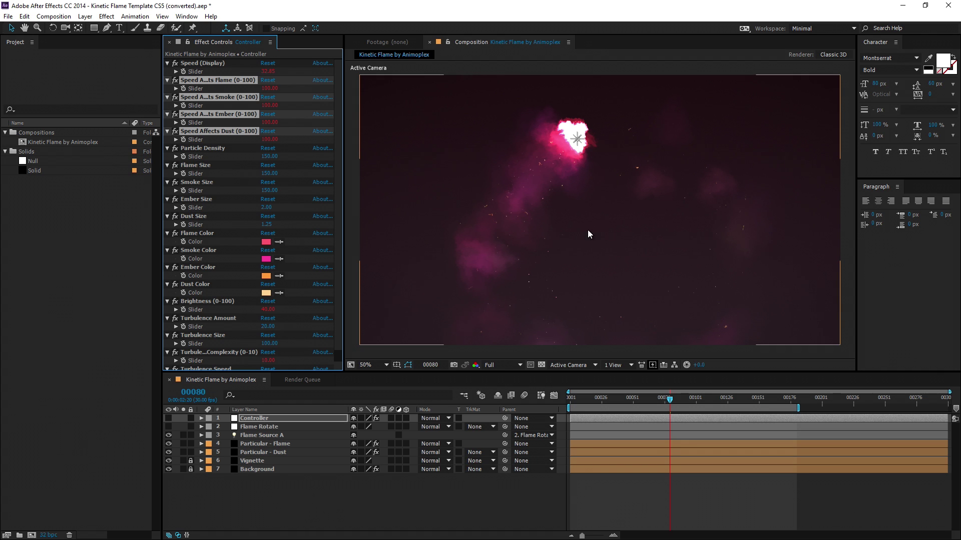
pyautogui.click(269, 89)
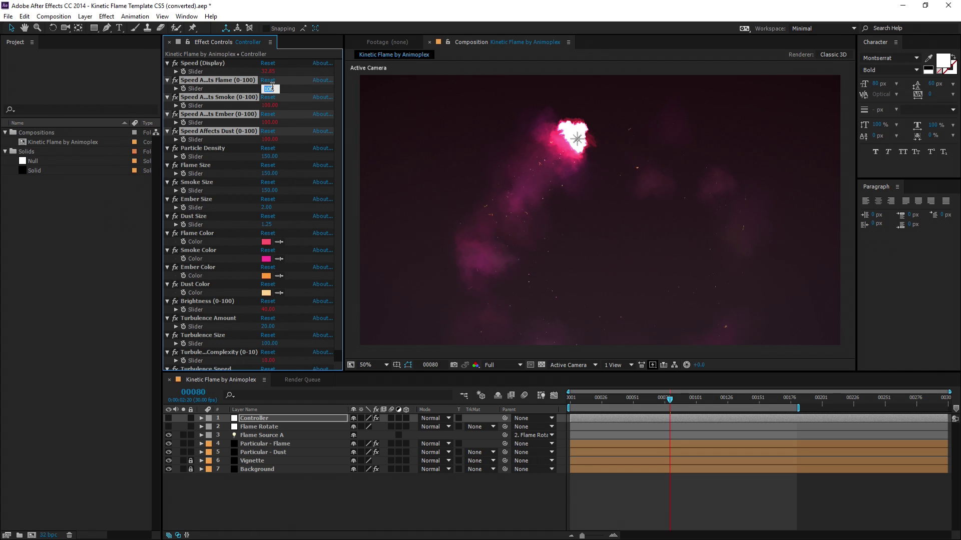
pyautogui.press('Return')
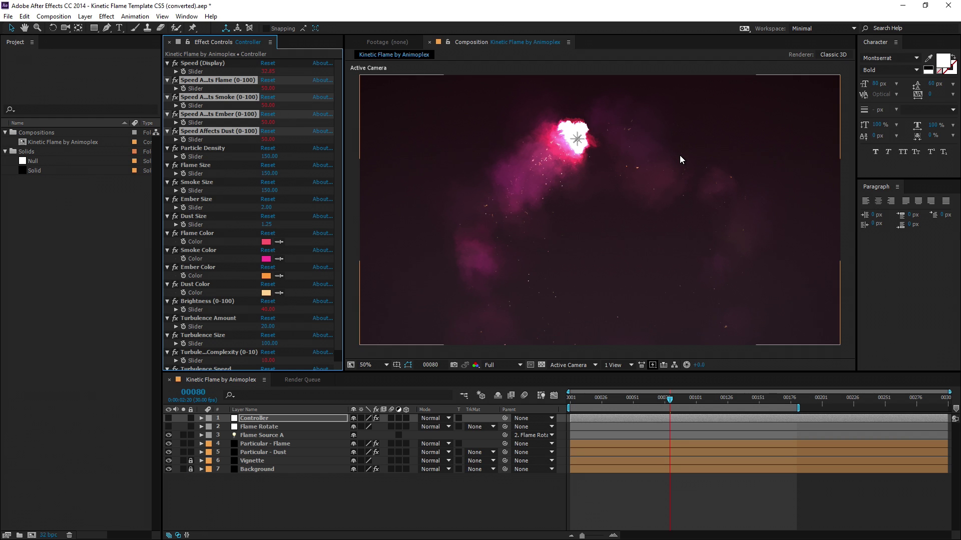
pyautogui.click(204, 148)
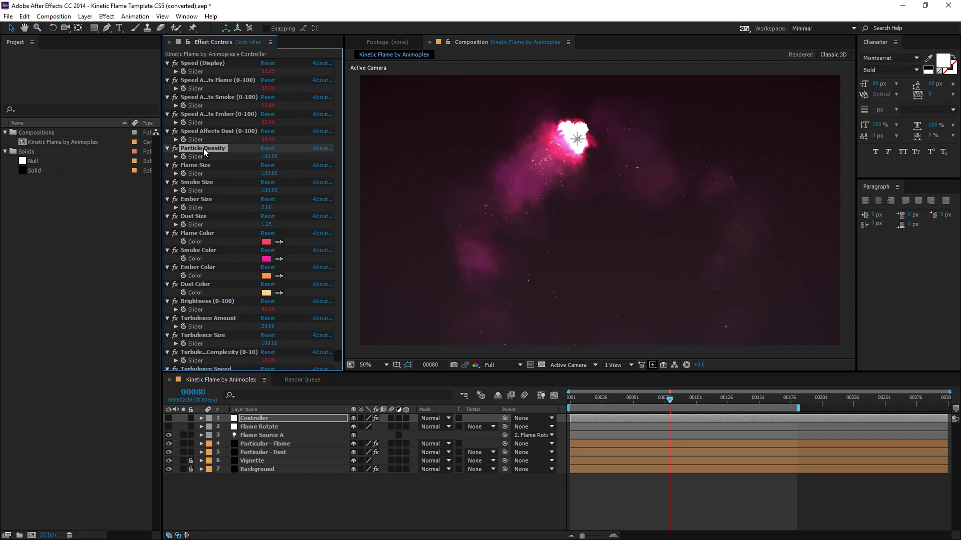
# - Raise Particle Density, Flame Size and Smoke Size to 300
pyautogui.click(273, 157)
pyautogui.press('Return')
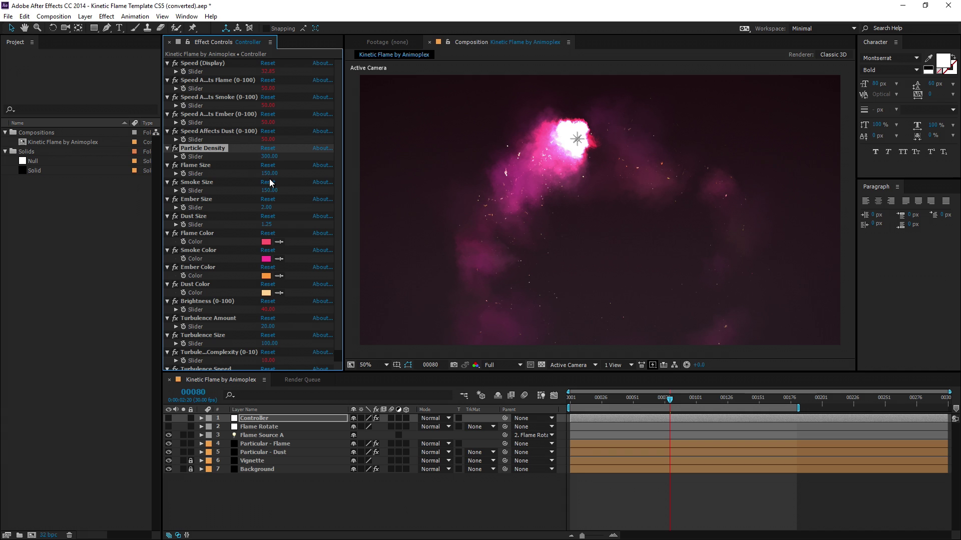
pyautogui.click(209, 166)
pyautogui.click(269, 173)
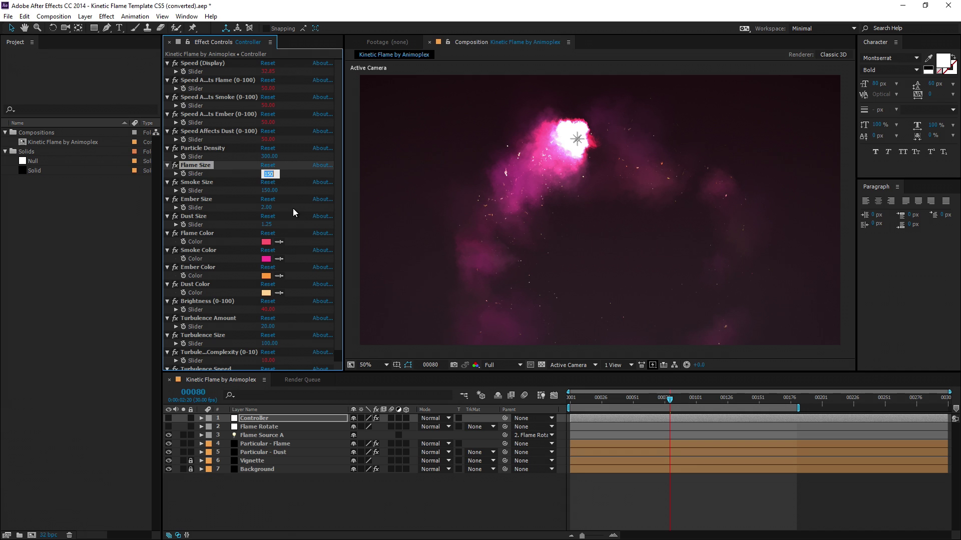
pyautogui.write('300')
pyautogui.click(269, 192)
pyautogui.write('300')
pyautogui.press('Return')
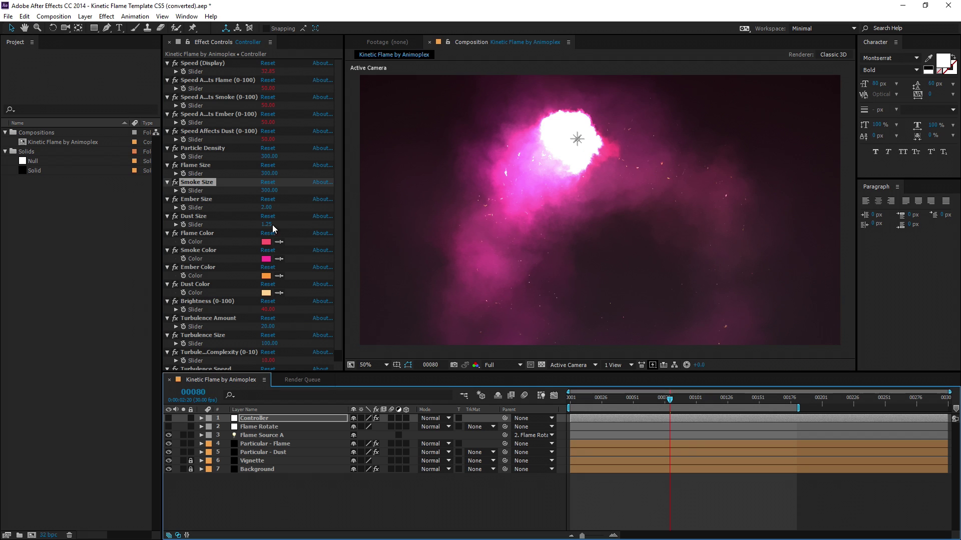
# - Set Ember Size to 5 and Dust Size to 4, then undo all slider changes
pyautogui.click(266, 208)
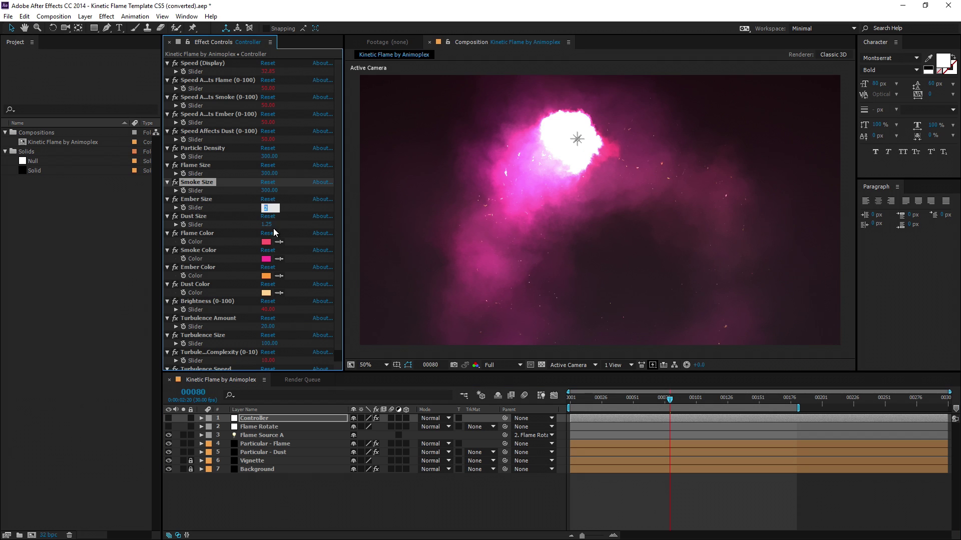
pyautogui.write('5')
pyautogui.click(268, 225)
pyautogui.write('4')
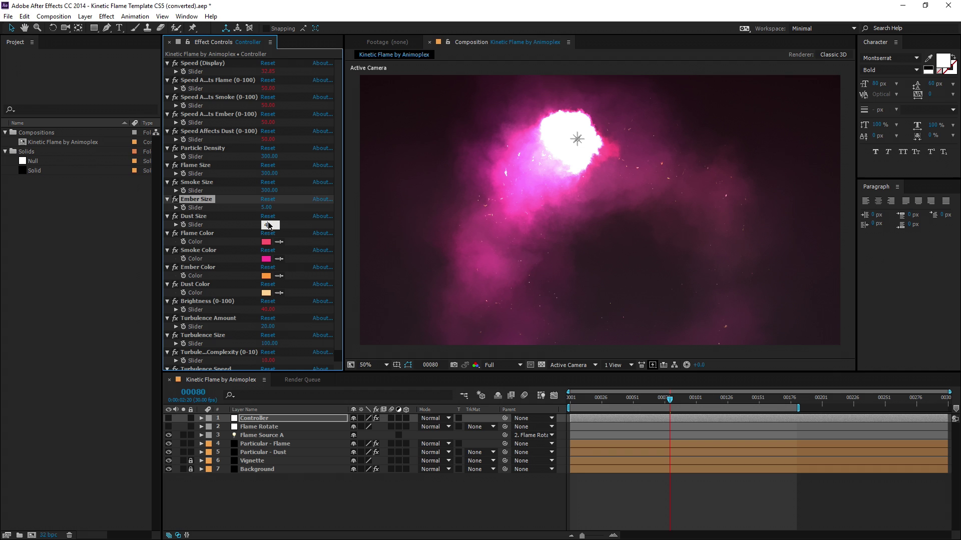
pyautogui.press('Return')
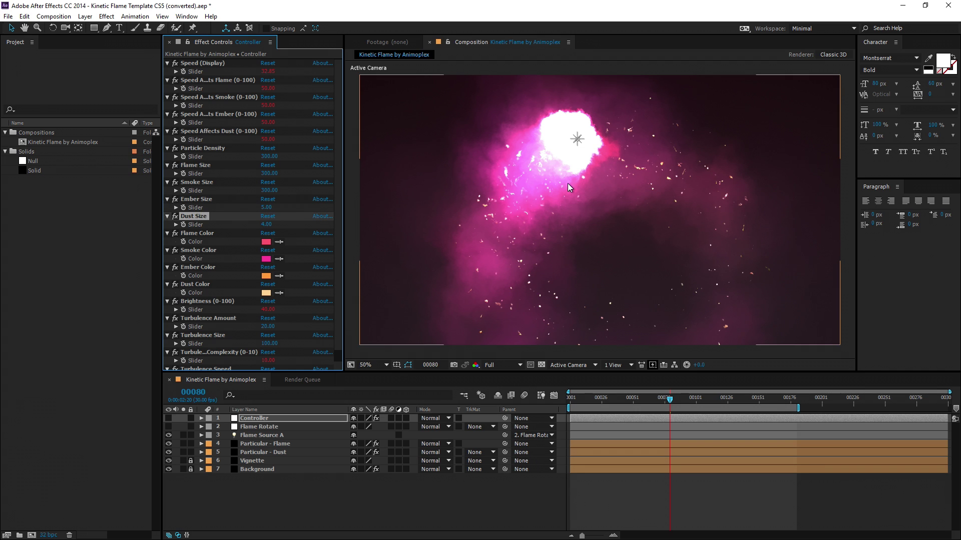
pyautogui.hotkey('ctrl', 'z')
pyautogui.hotkey('ctrl', 'z')
pyautogui.hotkey('ctrl', 'z')
pyautogui.hotkey('ctrl', 'z')
pyautogui.hotkey('ctrl', 'z')
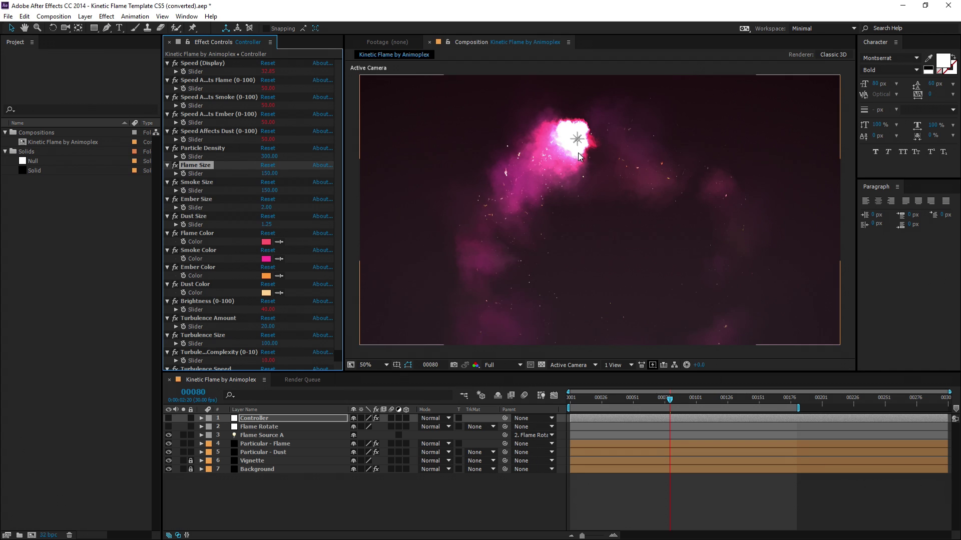
pyautogui.hotkey('ctrl', 'z')
pyautogui.hotkey('ctrl', 'z')
pyautogui.hotkey('ctrl', 'z')
pyautogui.hotkey('ctrl', 'z')
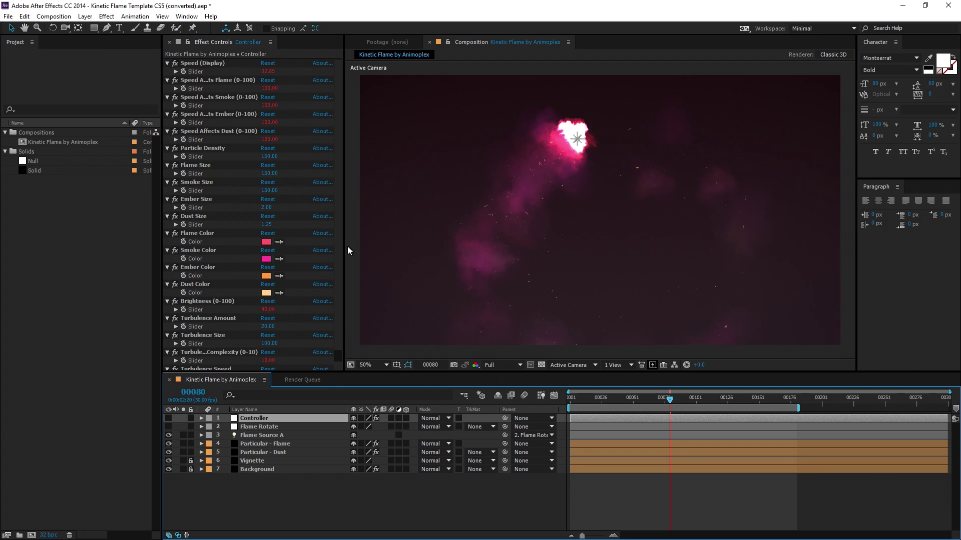
# - Recolour the smoke blue, the flame light blue, the embers cyan and the dust mint green
pyautogui.click(268, 260)
pyautogui.click(661, 155)
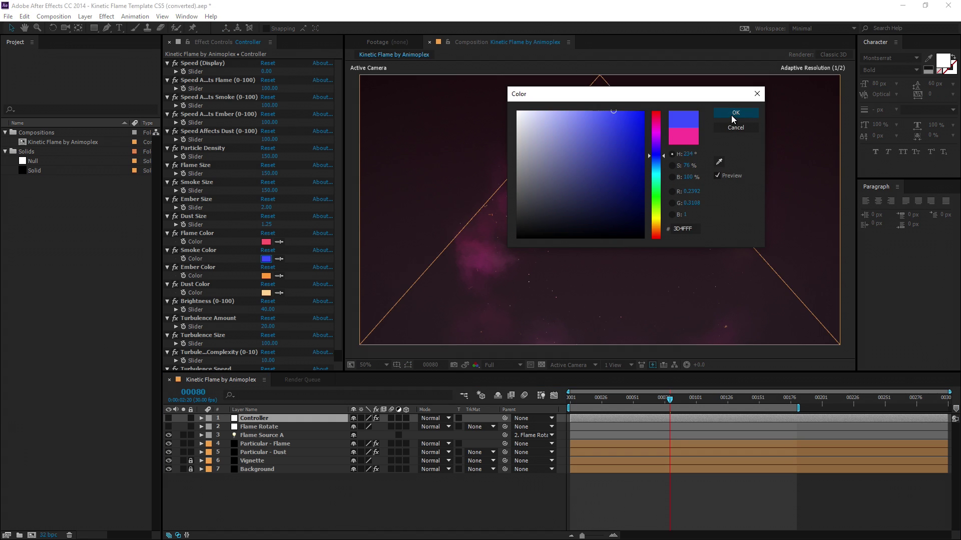
pyautogui.click(736, 113)
pyautogui.click(266, 242)
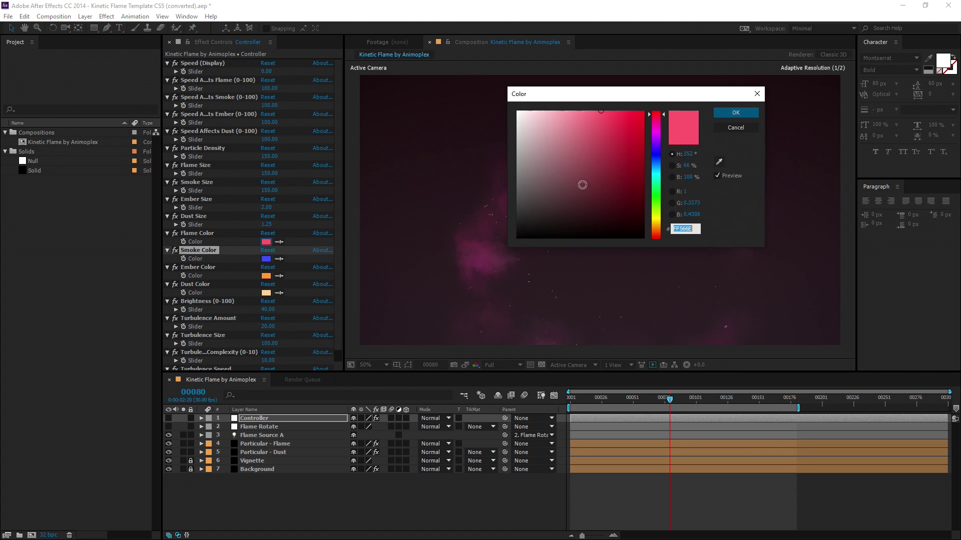
pyautogui.click(659, 171)
pyautogui.click(736, 113)
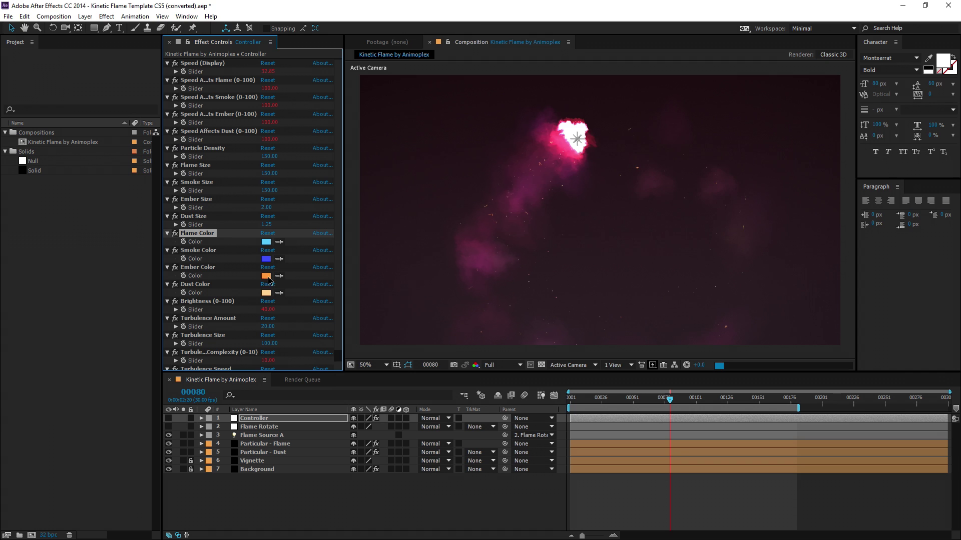
pyautogui.click(266, 275)
pyautogui.click(663, 176)
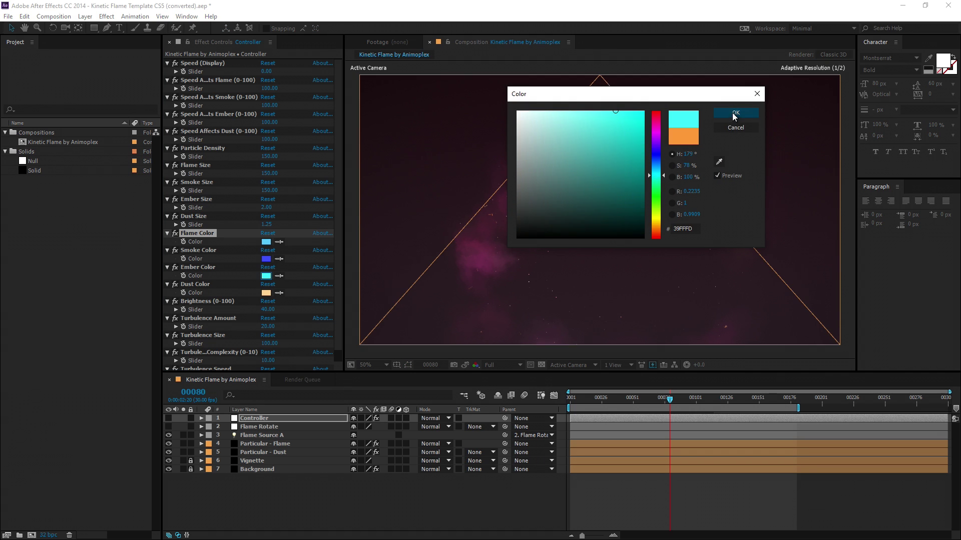
pyautogui.click(736, 112)
pyautogui.click(266, 293)
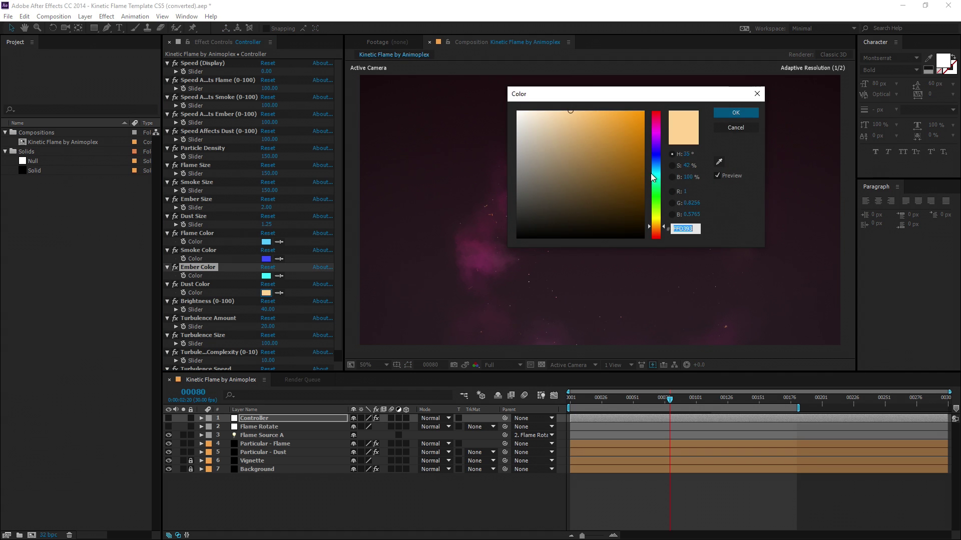
pyautogui.click(656, 186)
pyautogui.click(733, 114)
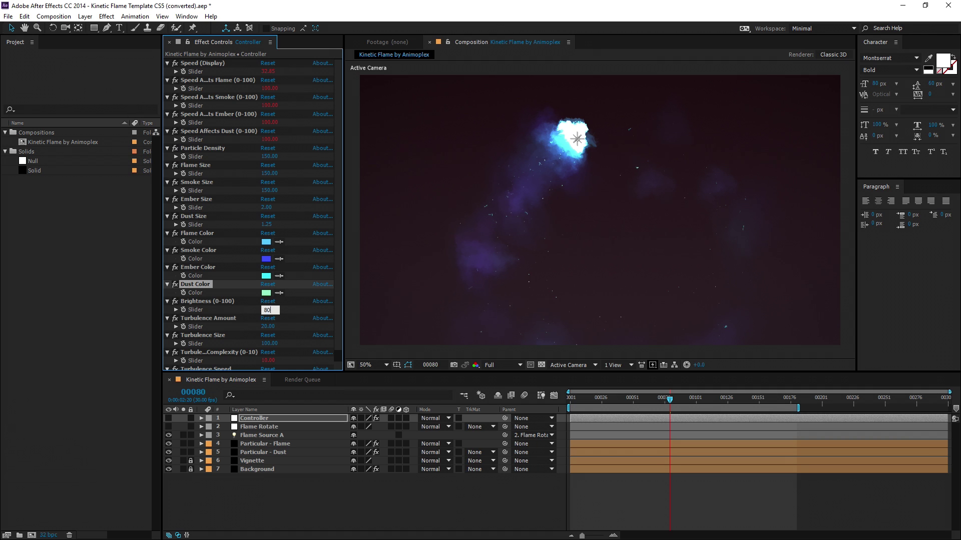
# - Set Brightness to 80 and select the four Turbulence effects
pyautogui.write('80')
pyautogui.press('Return')
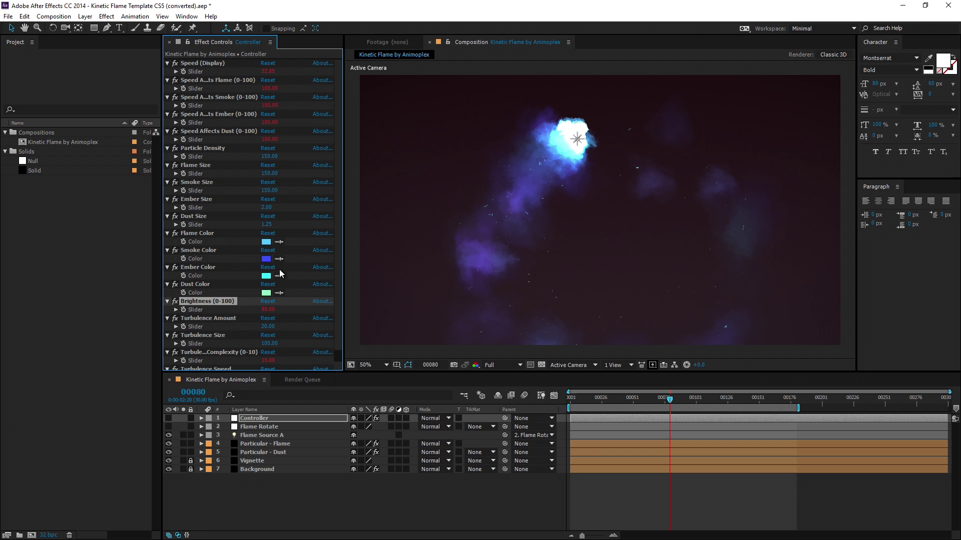
pyautogui.click(195, 319)
pyautogui.scroll(-1, 215, 314)
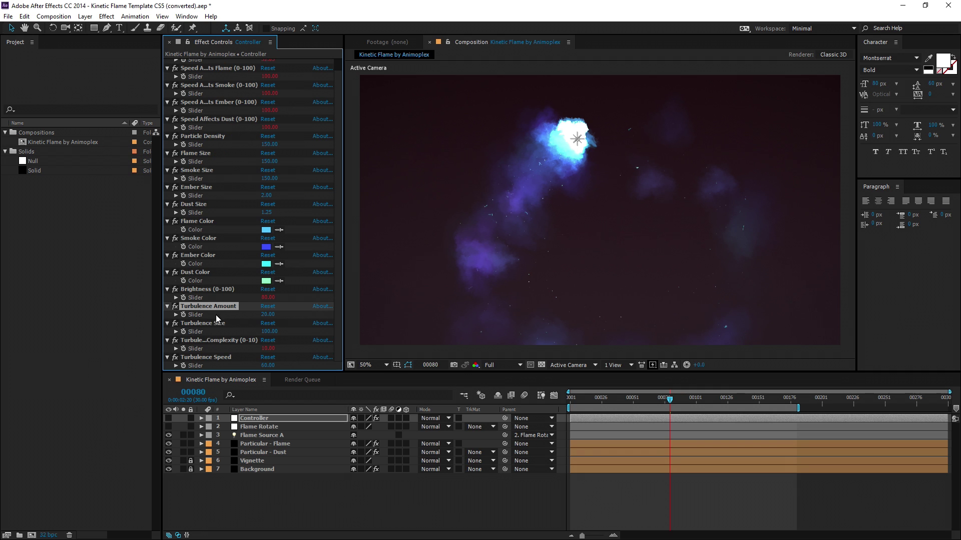
pyautogui.keyDown('shift'); pyautogui.click(208, 357); pyautogui.keyUp('shift')
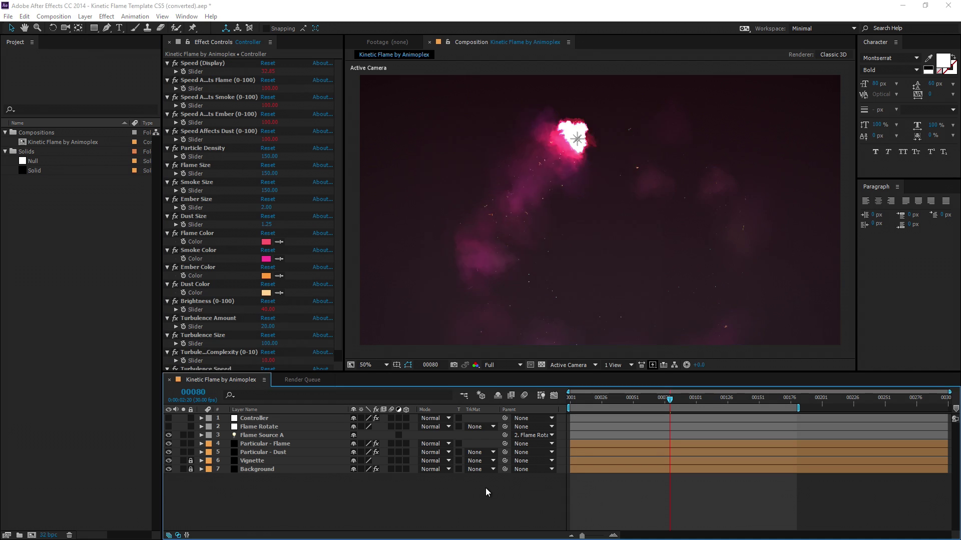
# - Double the composition height to 1080*2 and fit the view
pyautogui.hotkey('ctrl', 'k')
pyautogui.press('Tab')
pyautogui.write('1080 * 2')
pyautogui.press('Return')
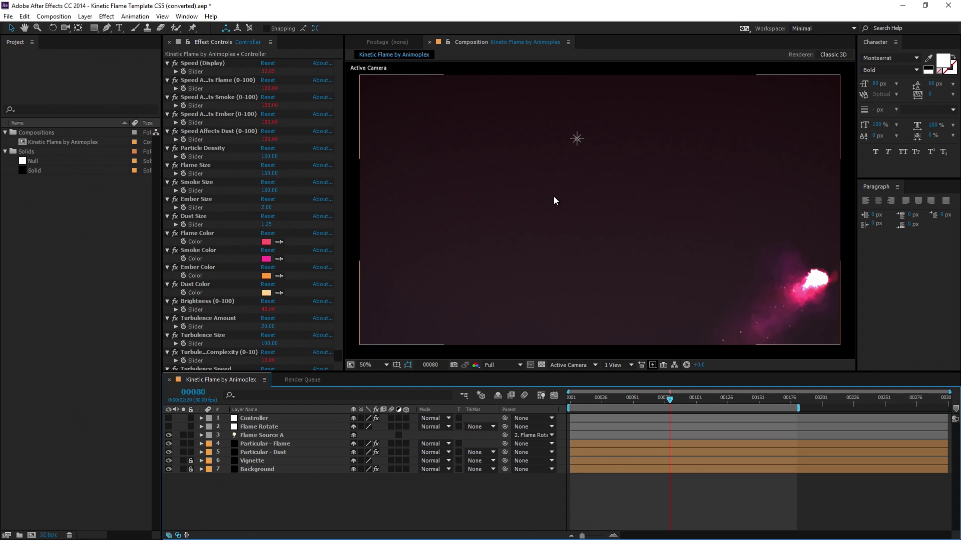
pyautogui.press(',')
# - Double the background solid's width to 3840
pyautogui.hotkey('ctrl', 'shift', 'y')
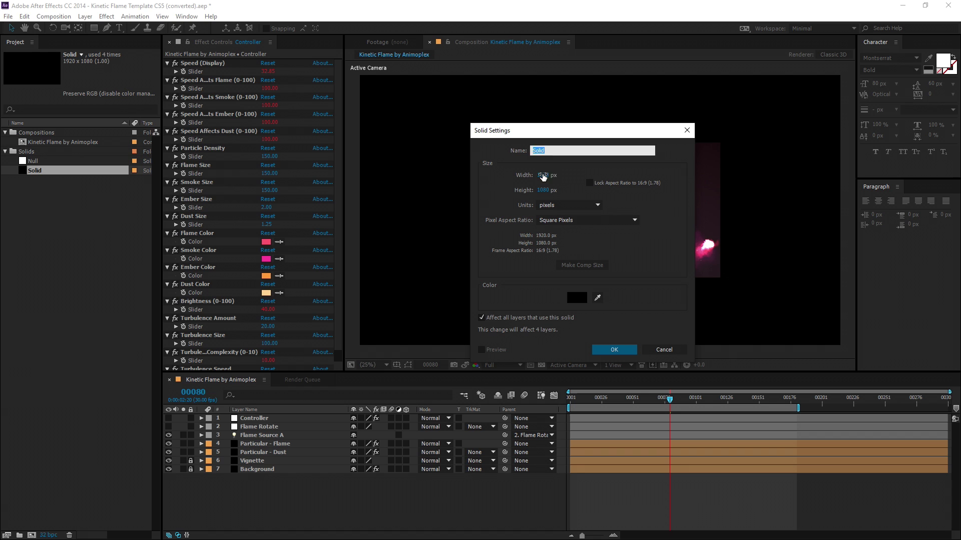
pyautogui.press('Tab')
pyautogui.write('* 2')
pyautogui.press('Tab')
pyautogui.click(615, 349)
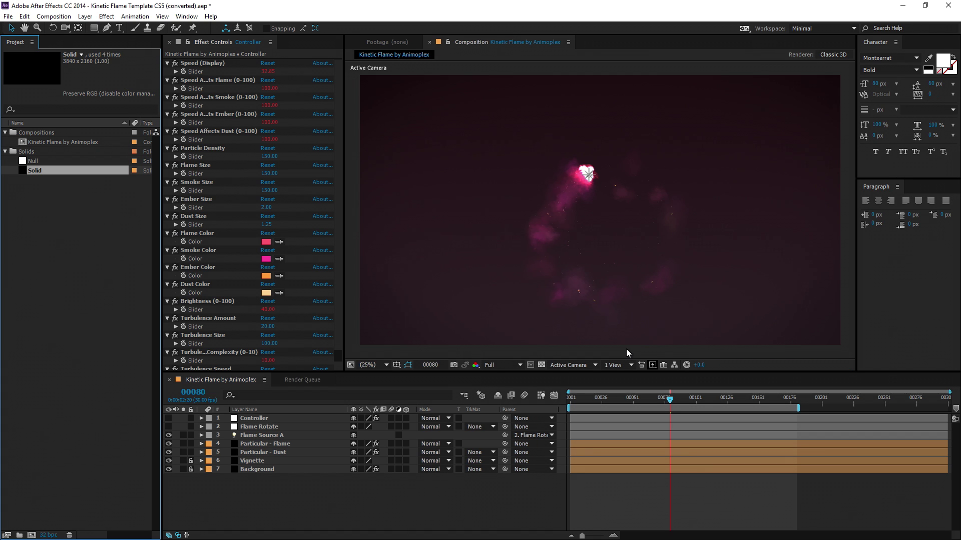
# - Raise Flame Source A's Y position to -500
pyautogui.click(262, 435)
pyautogui.press('p')
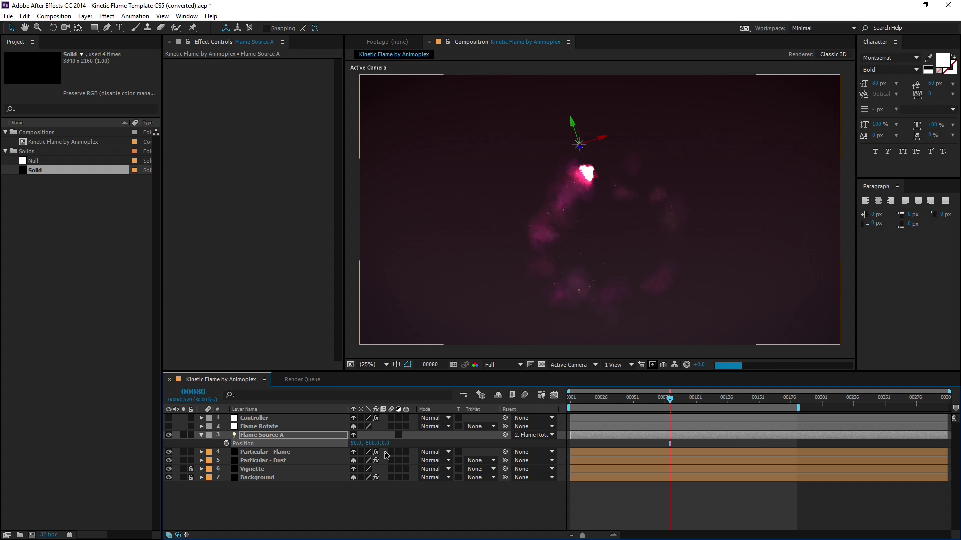
pyautogui.moveTo(372, 447); pyautogui.dragTo(320, 447)
# - Set Particle Density, Flame Size and Smoke Size to 300, Ember Size 4, Dust Size 2.5
pyautogui.click(278, 419)
pyautogui.click(269, 156)
pyautogui.write('300')
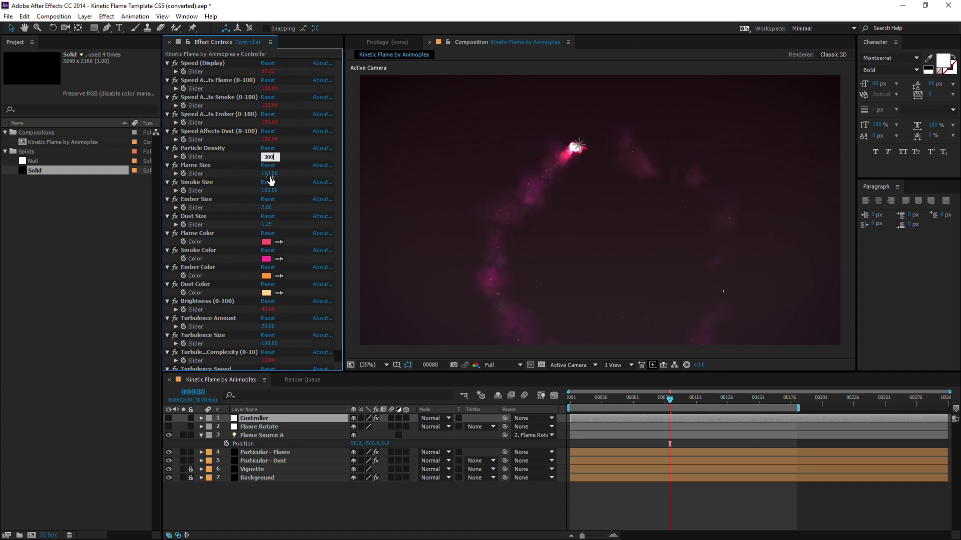
pyautogui.click(269, 173)
pyautogui.write('300')
pyautogui.click(269, 191)
pyautogui.write('300')
pyautogui.click(266, 207)
pyautogui.write('4')
pyautogui.click(267, 225)
pyautogui.write('2.5')
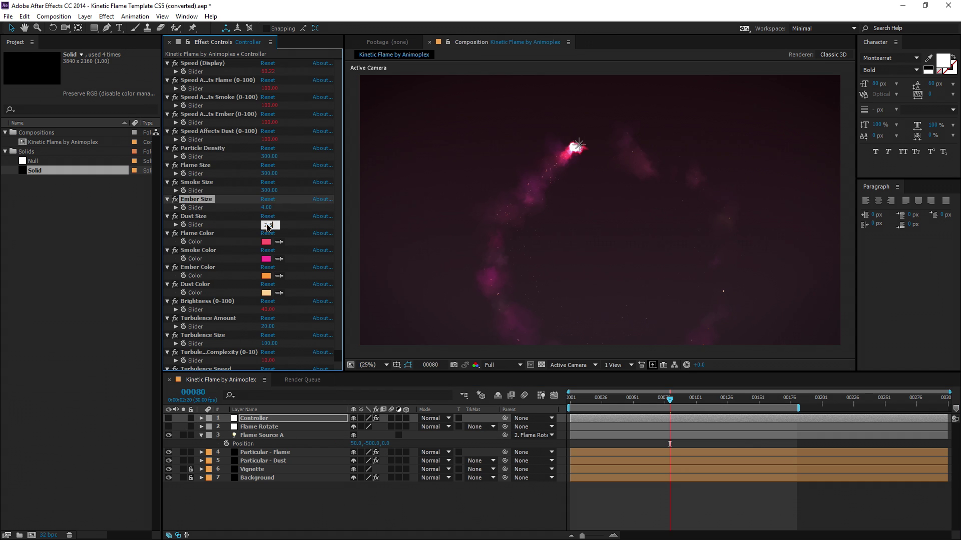
pyautogui.press('Return')
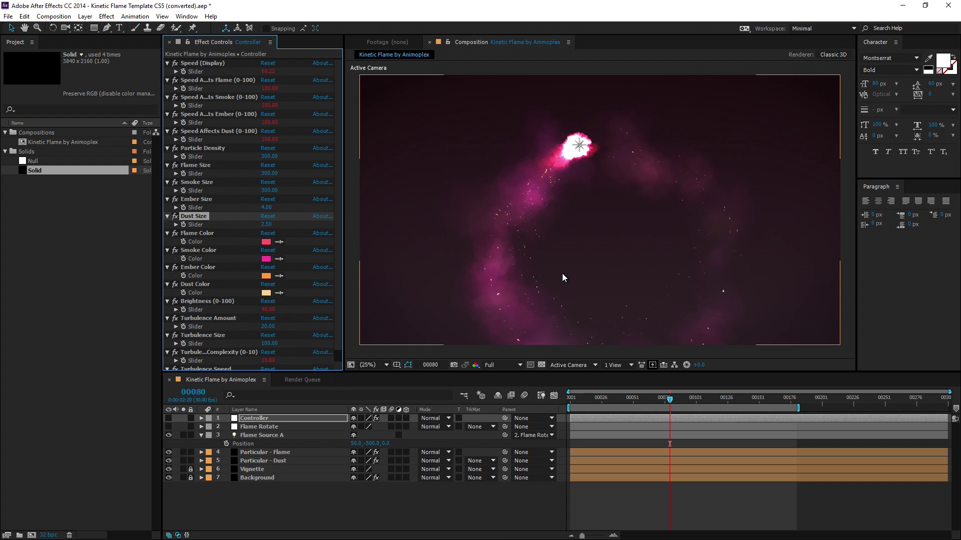
pyautogui.scroll(4, 562, 276)
pyautogui.moveTo(525, 148); pyautogui.dragTo(743, 225)
pyautogui.hotkey('alt', '/')
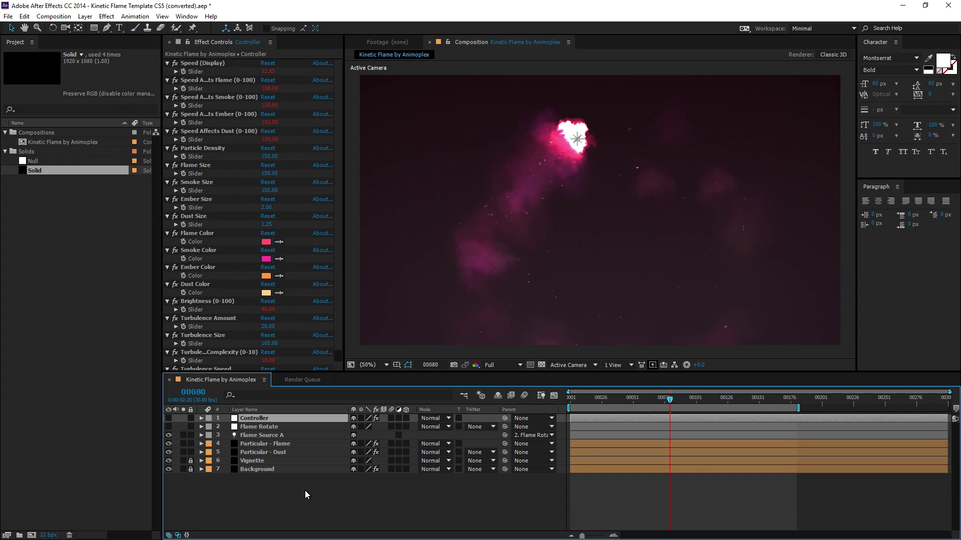
# - Select the Controller layer in the timeline and delete it
pyautogui.click(279, 486)
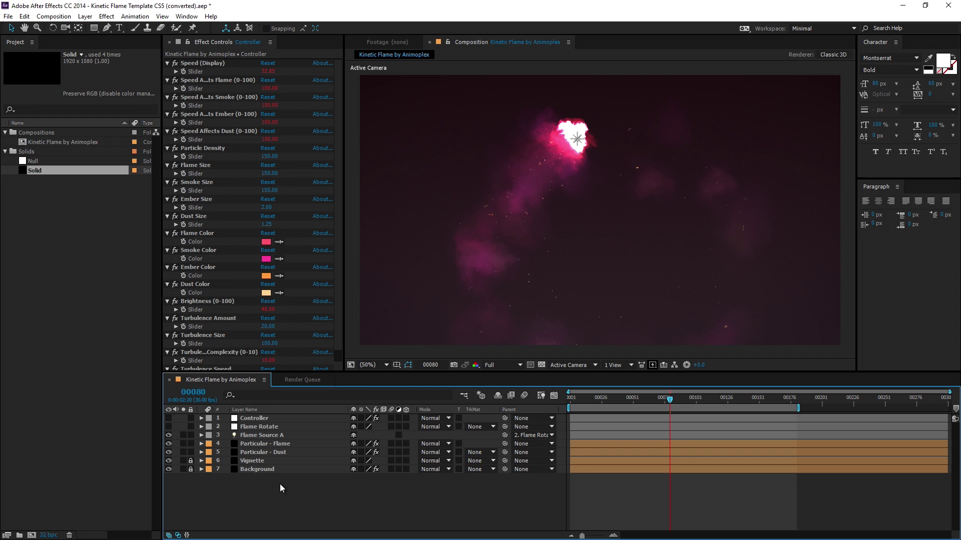
pyautogui.click(276, 421)
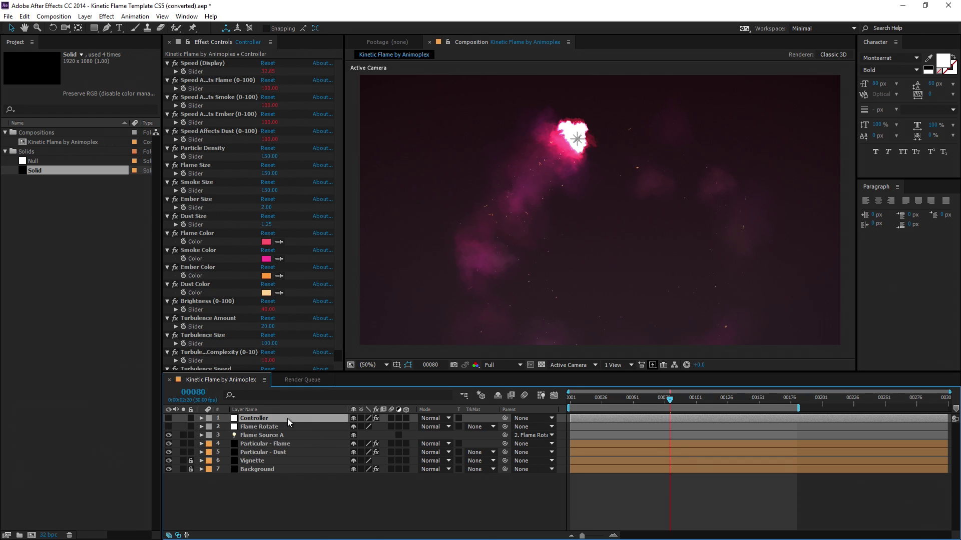
pyautogui.press('Delete')
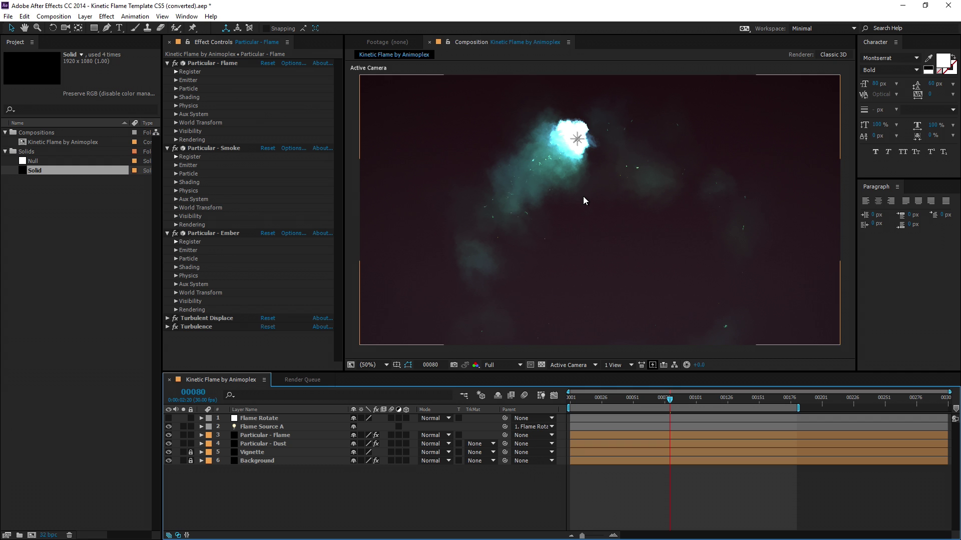
# - Undo the deletion to bring back Controller and Flame Source B, then jump to frame 1
pyautogui.hotkey('ctrl', 'z')
pyautogui.hotkey('ctrl', 'z')
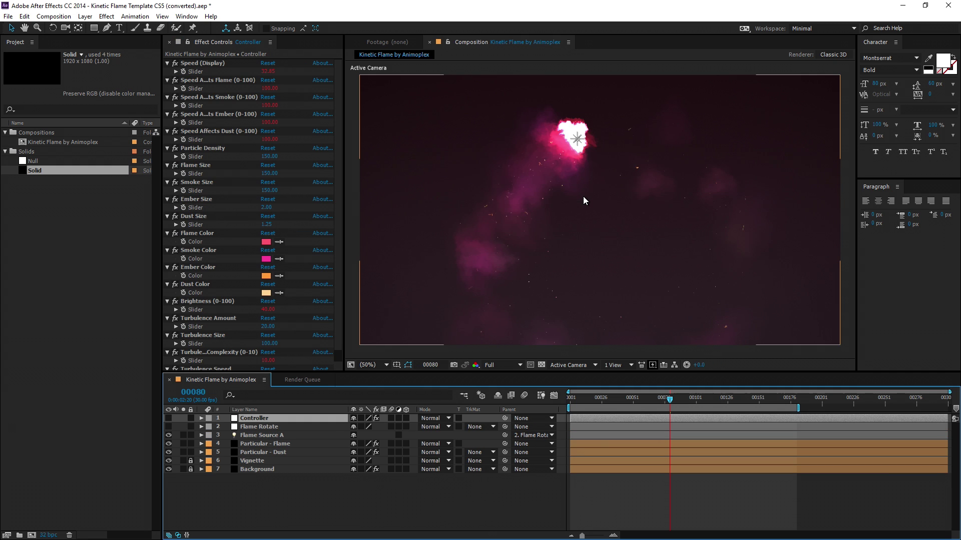
pyautogui.press('Home')
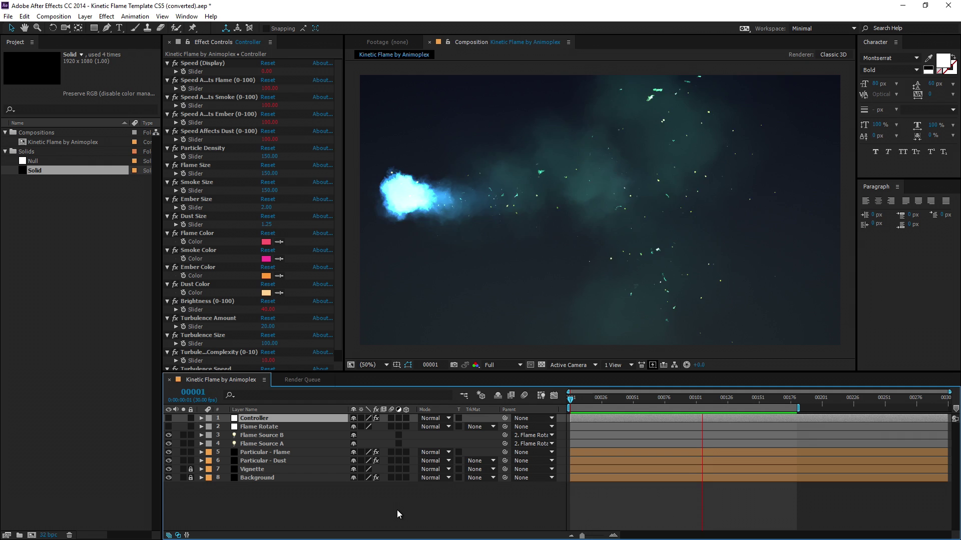
# - Stop the RAM preview of the swirling golden flames and deselect the Controller layer
pyautogui.click(503, 506)
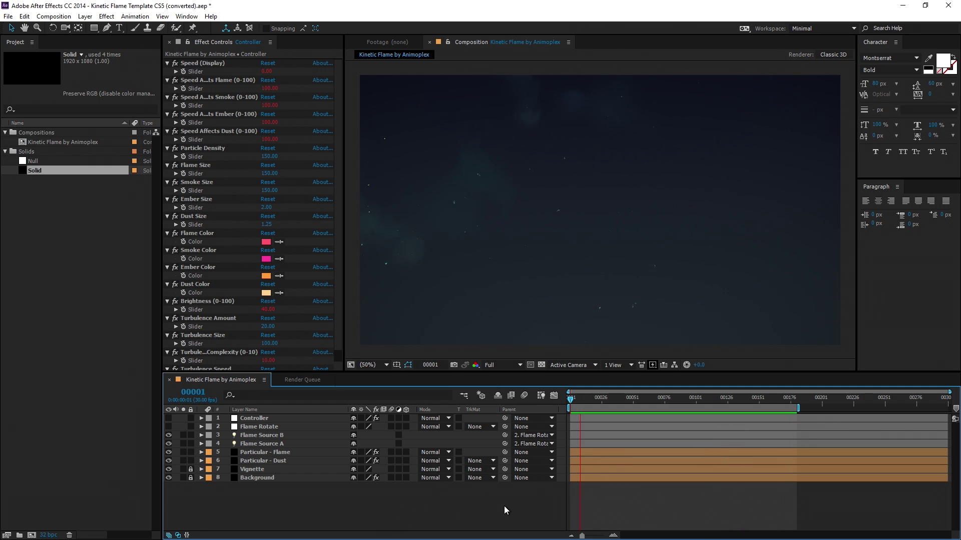